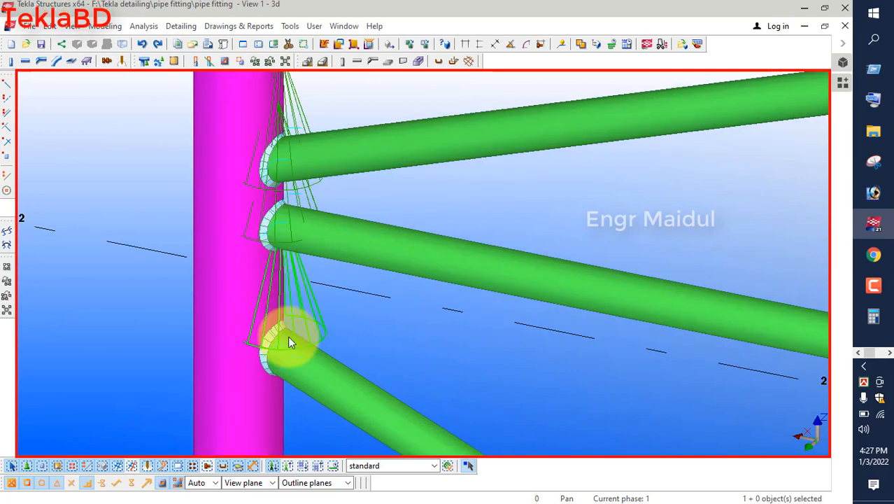
- Examine the existing joints between the green pipes and the magenta columns
{"action": "scroll", "coordinate": [287, 336], "scroll_direction": "up", "scroll_amount": 2}
{"action": "scroll", "coordinate": [266, 304], "scroll_direction": "down", "scroll_amount": 2}
{"action": "scroll", "coordinate": [265, 305], "scroll_direction": "down", "scroll_amount": 6}
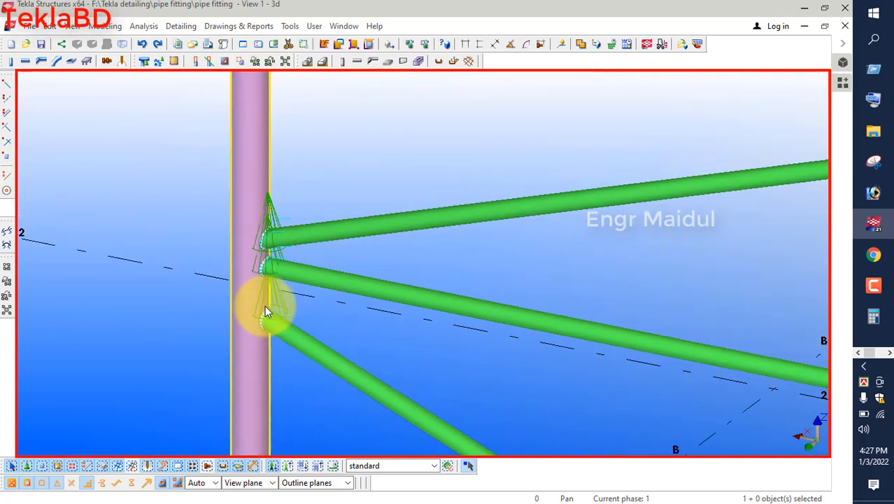
{"action": "middle_click_drag", "start_coordinate": [343, 331], "coordinate": [543, 229], "text": "ctrl"}
{"action": "scroll", "coordinate": [550, 133], "scroll_direction": "up", "scroll_amount": 3}
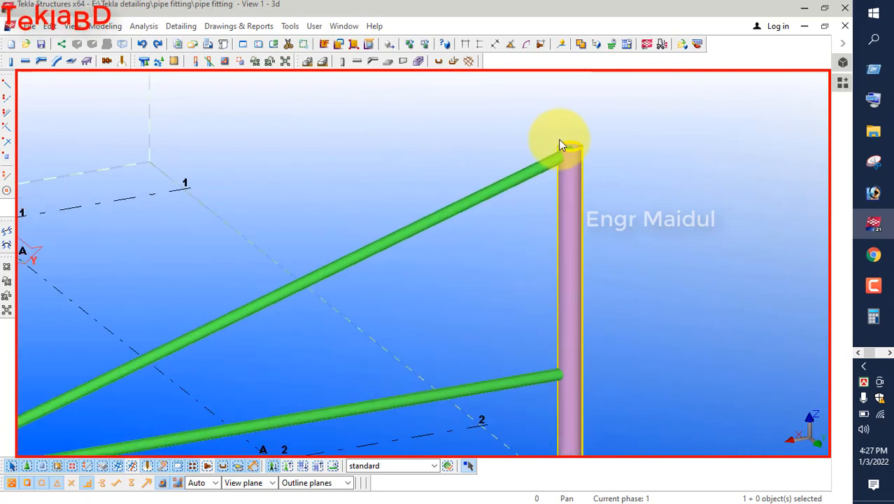
- Switch to Chrome and look through the uploaded videos on the YouTube channel page
{"action": "left_click", "coordinate": [878, 259]}
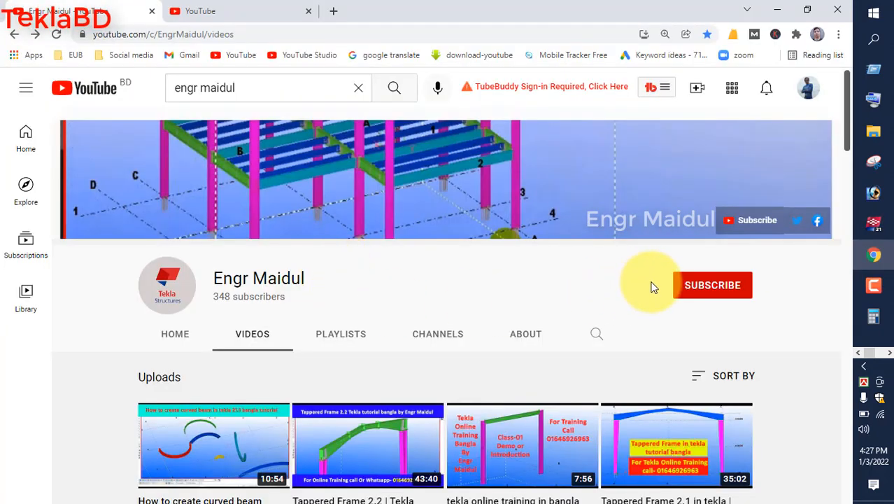
{"action": "left_click_drag", "start_coordinate": [643, 260], "coordinate": [784, 326]}
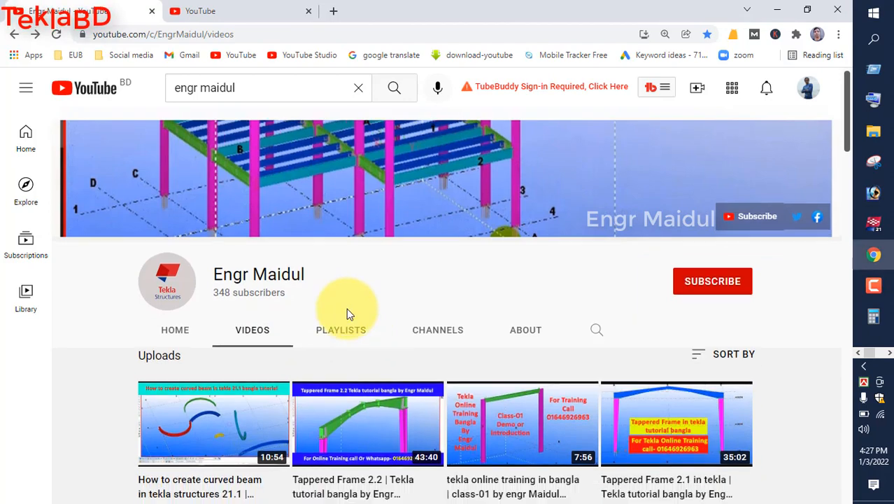
{"action": "scroll", "coordinate": [347, 308], "scroll_direction": "down", "scroll_amount": 7}
{"action": "scroll", "coordinate": [348, 315], "scroll_direction": "down", "scroll_amount": 2}
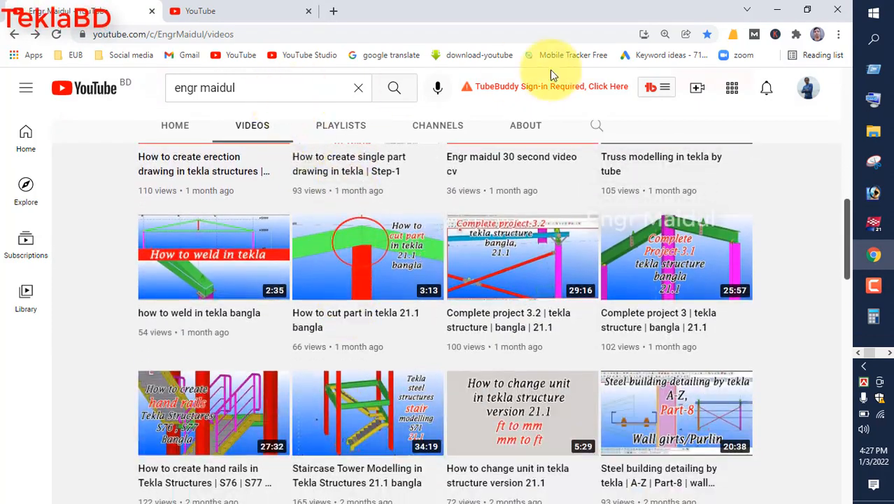
- Switch back to Tekla Structures and examine the whole pipe frame on the grid
{"action": "left_click", "coordinate": [879, 228]}
{"action": "scroll", "coordinate": [518, 138], "scroll_direction": "down", "scroll_amount": 3}
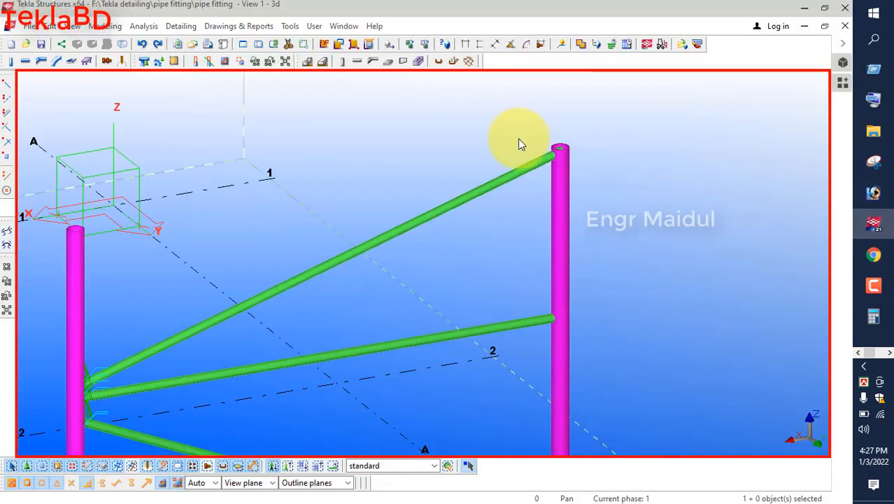
{"action": "middle_click_drag", "start_coordinate": [442, 229], "coordinate": [338, 240], "text": "ctrl"}
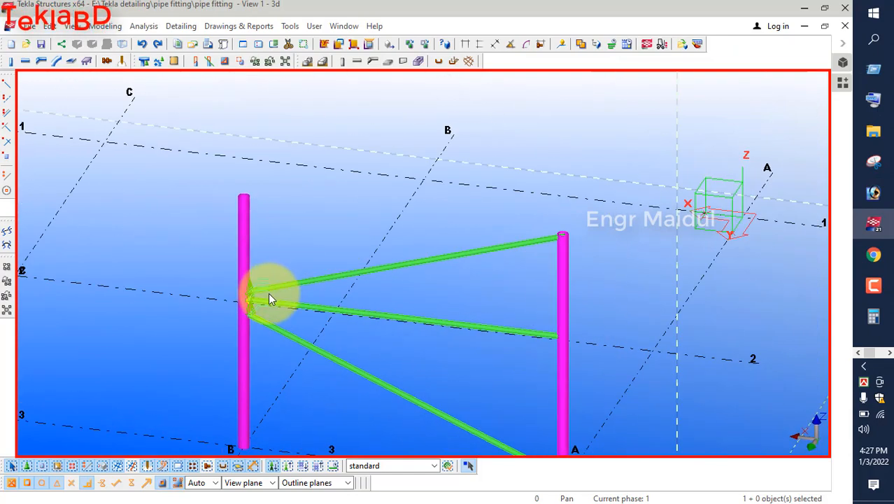
{"action": "scroll", "coordinate": [268, 299], "scroll_direction": "up", "scroll_amount": 2}
{"action": "scroll", "coordinate": [279, 274], "scroll_direction": "down", "scroll_amount": 5}
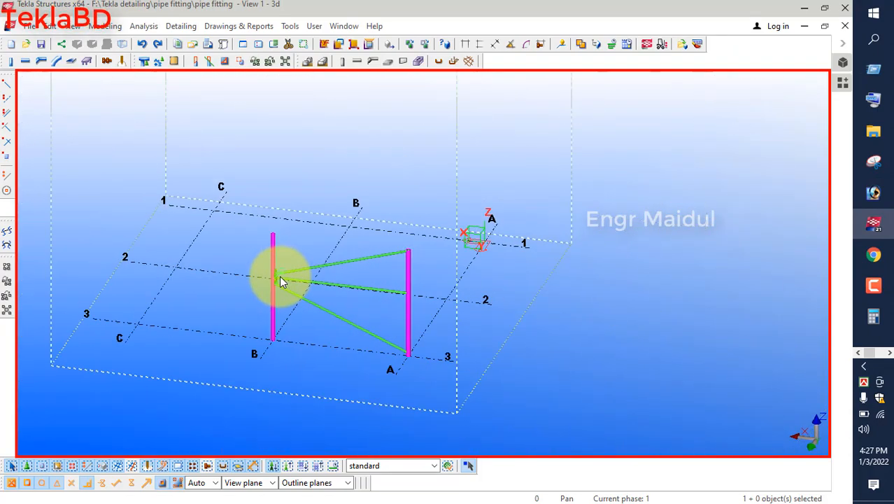
{"action": "middle_click_drag", "start_coordinate": [279, 275], "coordinate": [371, 314], "text": "ctrl"}
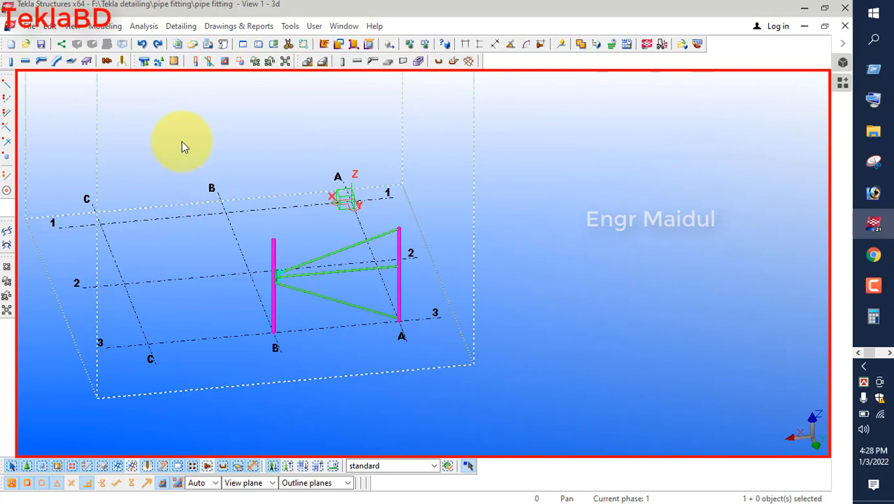
- Create a steel column at the intersection of grid lines B and 2 and end the command
{"action": "left_click", "coordinate": [10, 62]}
{"action": "left_click", "coordinate": [249, 272]}
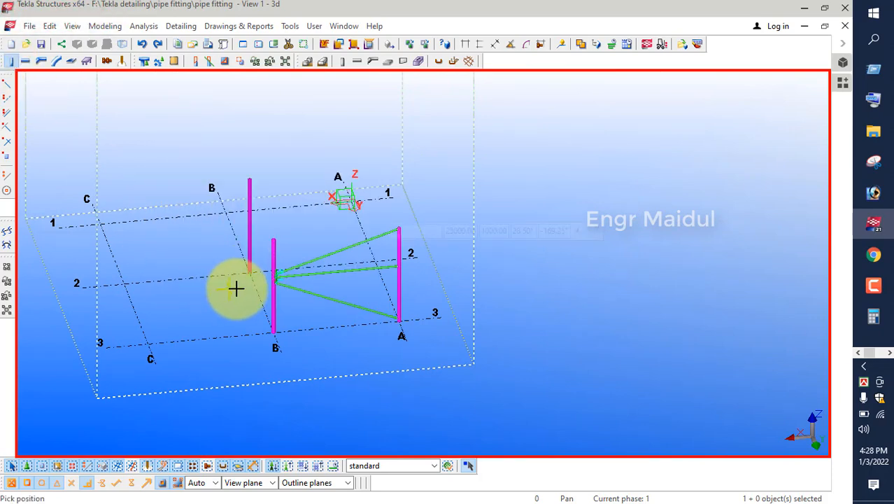
{"action": "scroll", "coordinate": [236, 288], "scroll_direction": "up", "scroll_amount": 10}
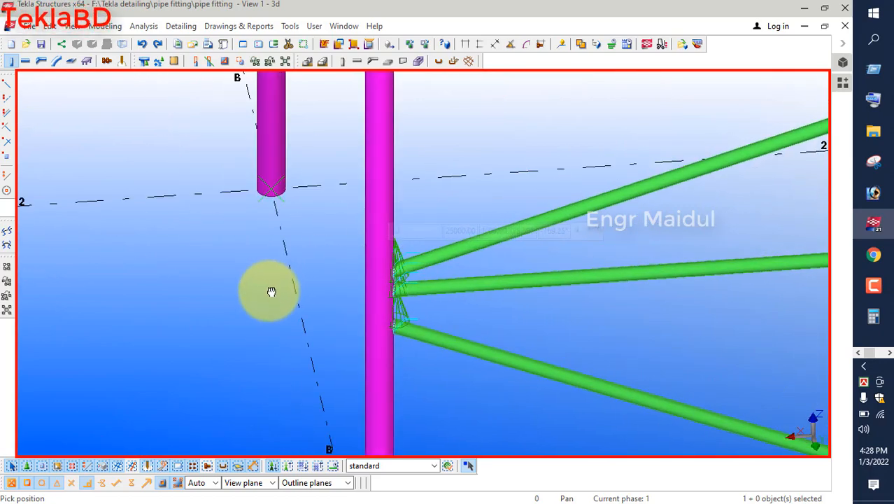
{"action": "middle_click_drag", "start_coordinate": [271, 291], "coordinate": [268, 273]}
{"action": "scroll", "coordinate": [252, 294], "scroll_direction": "down", "scroll_amount": 6}
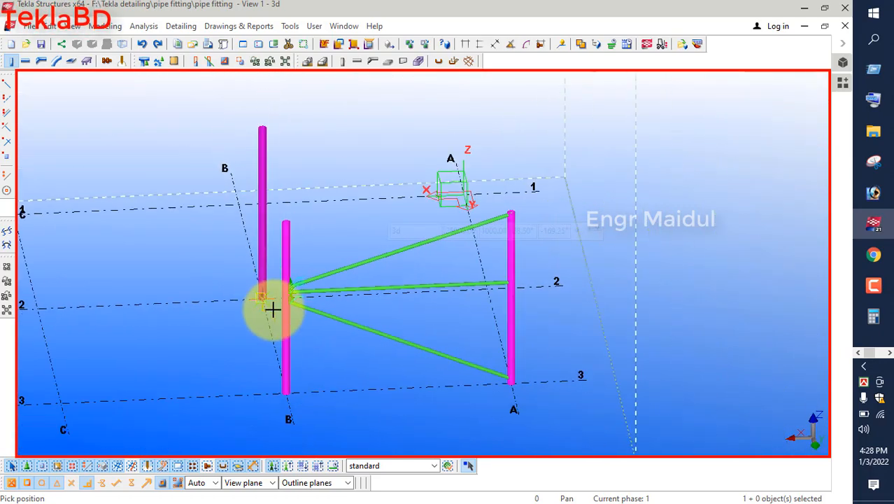
{"action": "middle_click_drag", "start_coordinate": [273, 310], "coordinate": [297, 301], "text": "ctrl"}
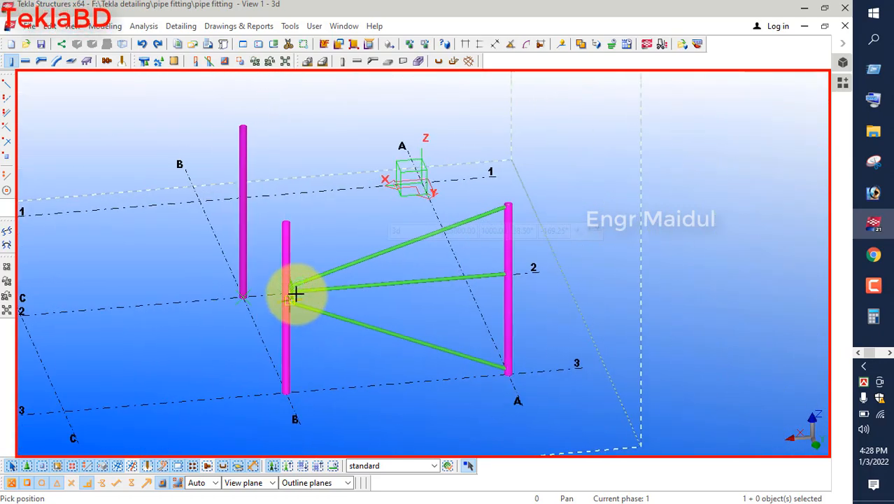
{"action": "scroll", "coordinate": [247, 165], "scroll_direction": "up", "scroll_amount": 3}
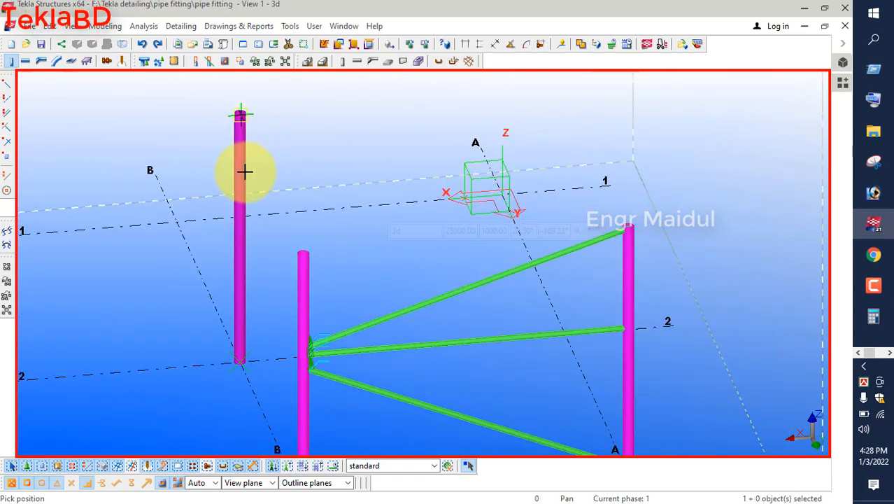
{"action": "scroll", "coordinate": [244, 170], "scroll_direction": "down", "scroll_amount": 1}
{"action": "right_click", "coordinate": [309, 190]}
{"action": "left_click", "coordinate": [319, 198]}
- Open the profile selection for the column at grid B-2 and choose profile O under circular hollow sections
{"action": "scroll", "coordinate": [362, 220], "scroll_direction": "down", "scroll_amount": 2}
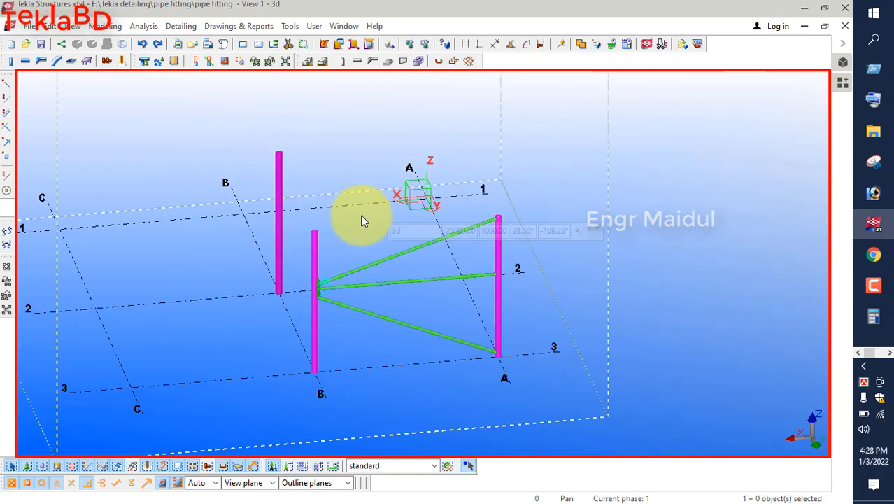
{"action": "scroll", "coordinate": [362, 221], "scroll_direction": "down", "scroll_amount": 2}
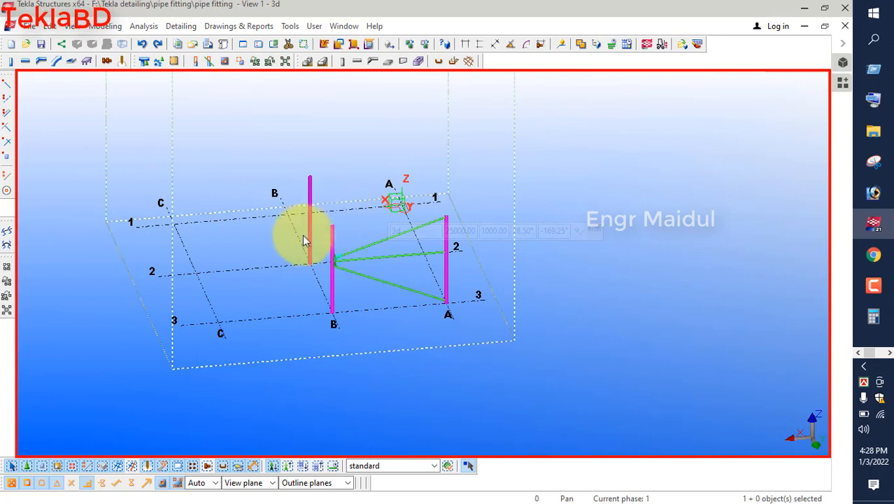
{"action": "scroll", "coordinate": [307, 234], "scroll_direction": "up", "scroll_amount": 4}
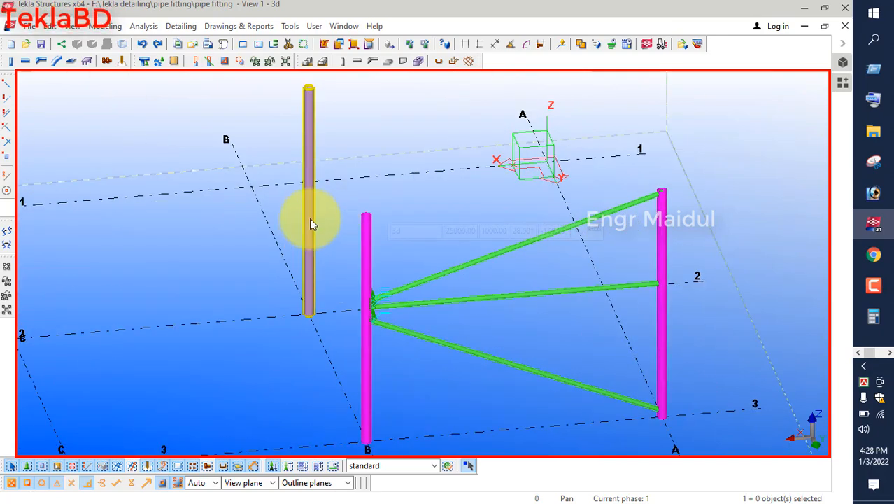
{"action": "double_click", "coordinate": [312, 217]}
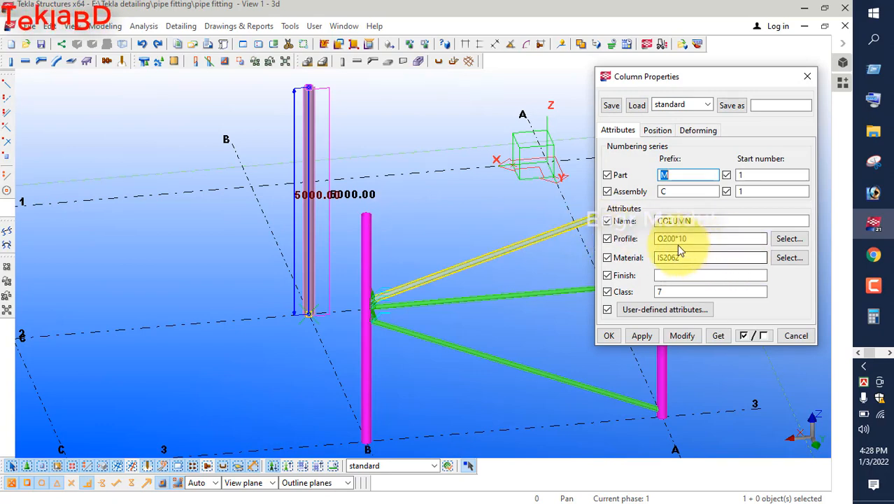
{"action": "left_click", "coordinate": [779, 242]}
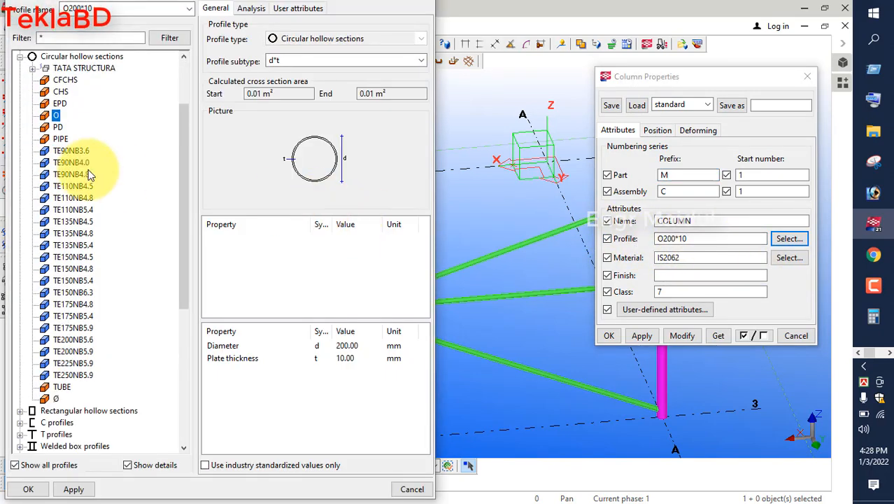
{"action": "scroll", "coordinate": [64, 168], "scroll_direction": "up", "scroll_amount": 3}
{"action": "left_click", "coordinate": [21, 140]}
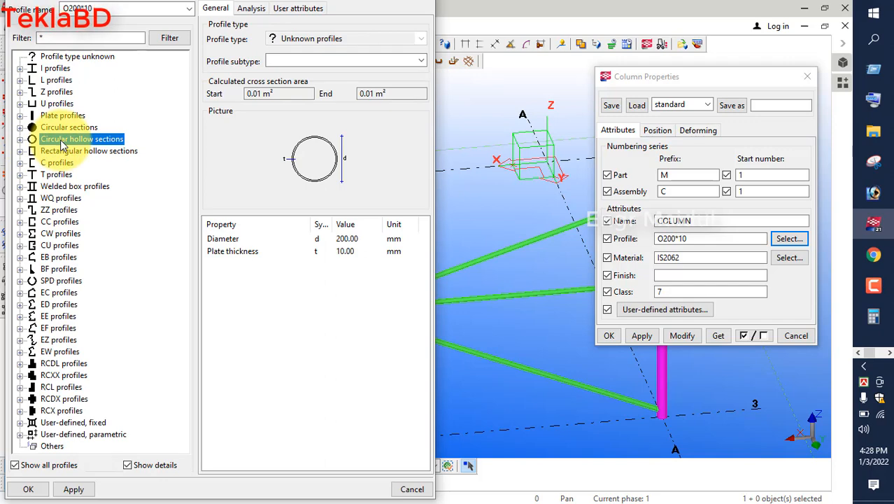
{"action": "left_click", "coordinate": [21, 140]}
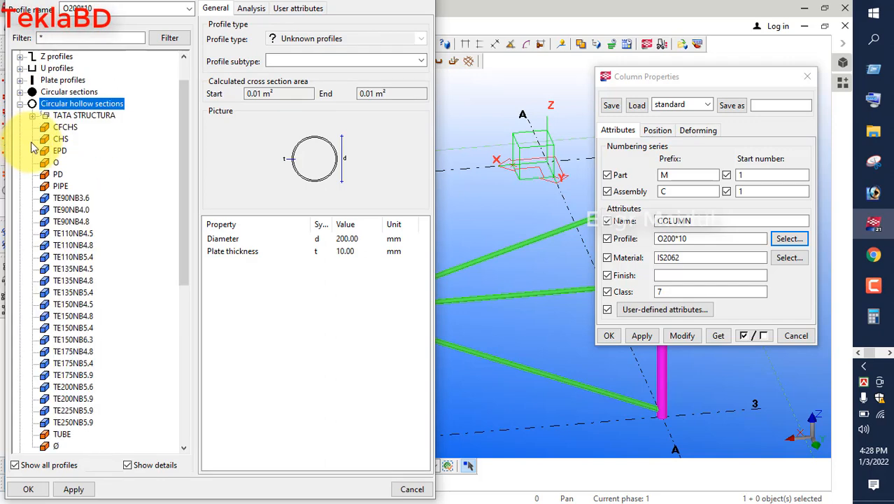
{"action": "left_click", "coordinate": [55, 163]}
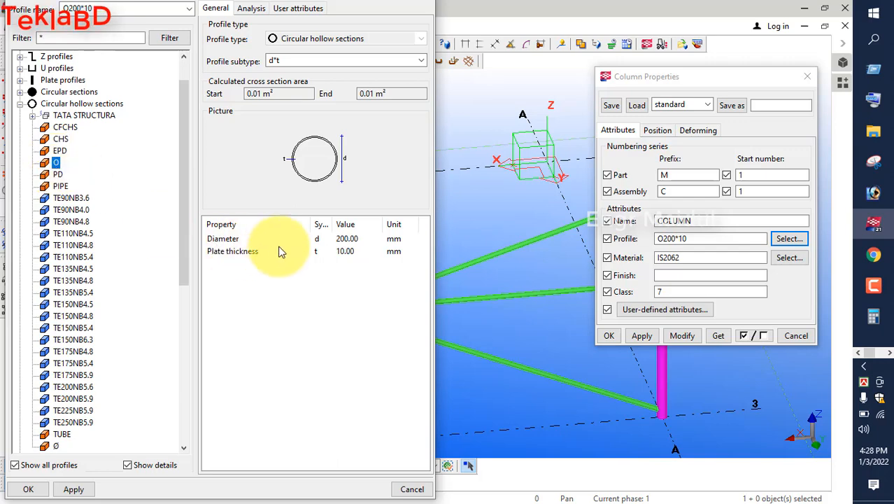
- Set the profile diameter to 300 mm and modify the column at grid B-2 to O300*10
{"action": "left_click", "coordinate": [361, 241]}
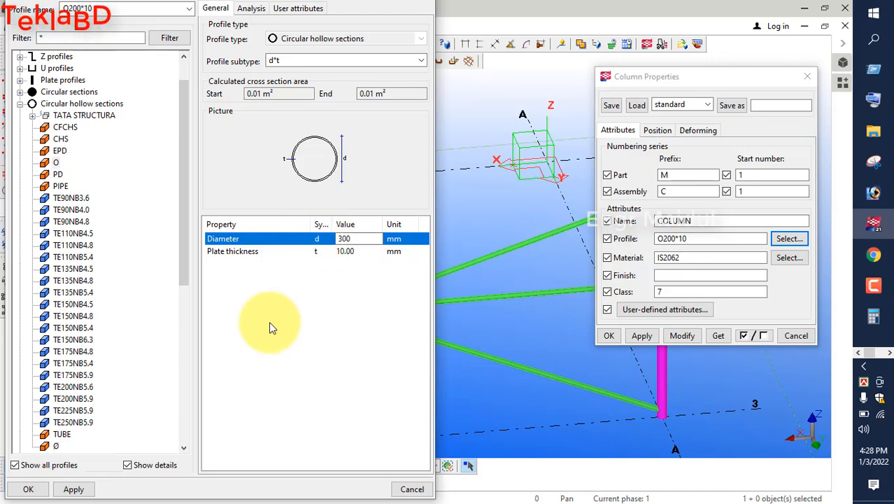
{"action": "left_click", "coordinate": [28, 489]}
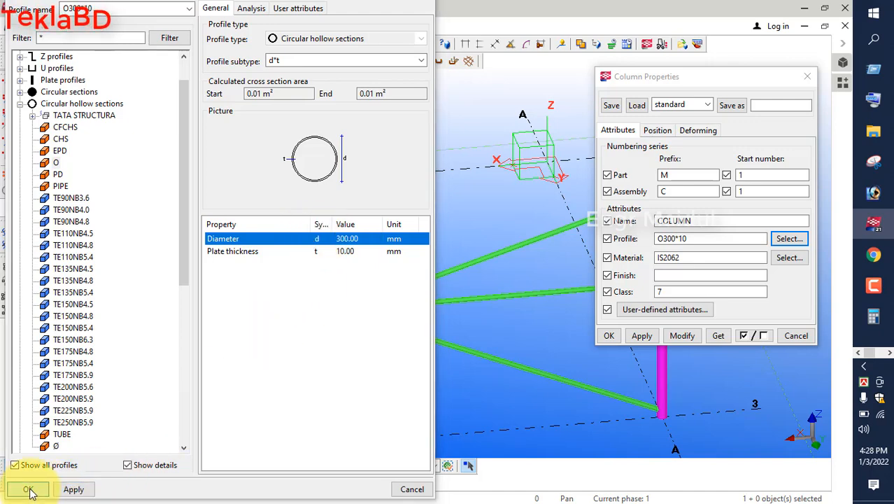
{"action": "left_click", "coordinate": [674, 336]}
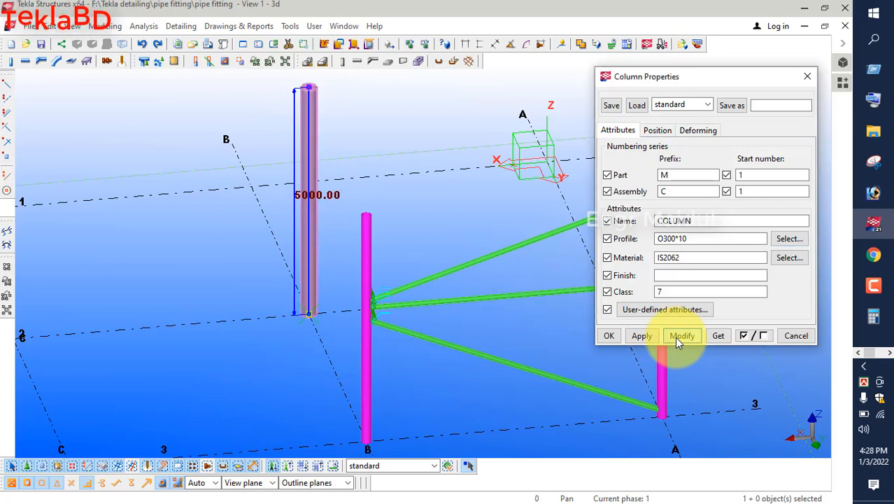
{"action": "left_click", "coordinate": [614, 337]}
{"action": "scroll", "coordinate": [270, 283], "scroll_direction": "down", "scroll_amount": 2}
{"action": "right_click", "coordinate": [249, 262]}
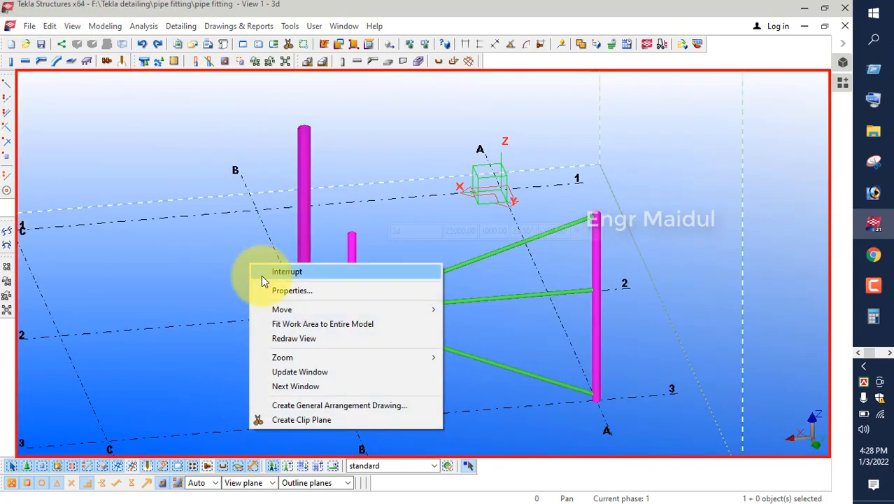
{"action": "left_click", "coordinate": [264, 270]}
- Copy the O300*10 column from grid B-2 to grid C-2, using the ends of grid lines B and C as reference points
{"action": "scroll", "coordinate": [293, 278], "scroll_direction": "down", "scroll_amount": 2}
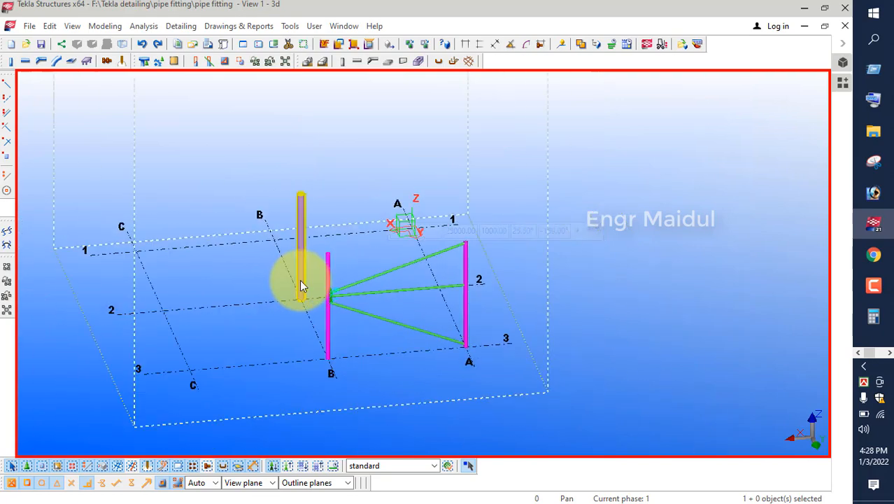
{"action": "middle_click_drag", "start_coordinate": [353, 325], "coordinate": [323, 277], "text": "ctrl"}
{"action": "scroll", "coordinate": [321, 275], "scroll_direction": "up", "scroll_amount": 2}
{"action": "scroll", "coordinate": [320, 273], "scroll_direction": "up", "scroll_amount": 2}
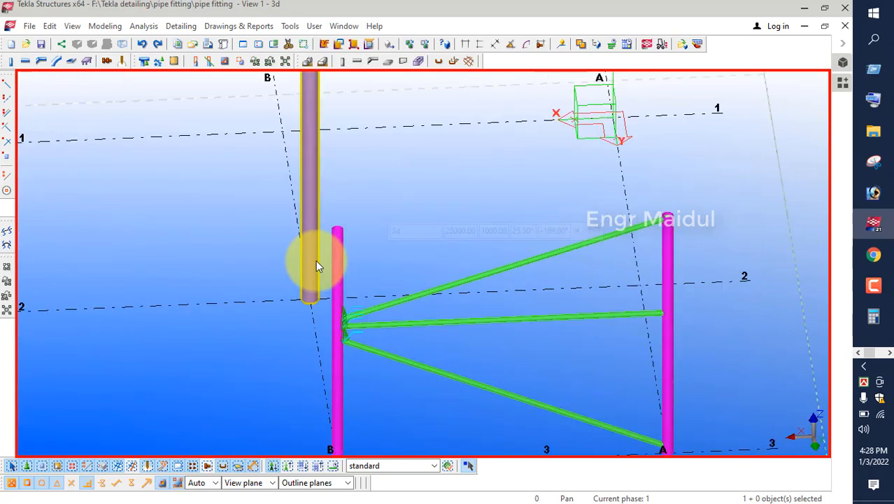
{"action": "left_click", "coordinate": [315, 260]}
{"action": "right_click", "coordinate": [391, 199]}
{"action": "mouse_move", "coordinate": [434, 270]}
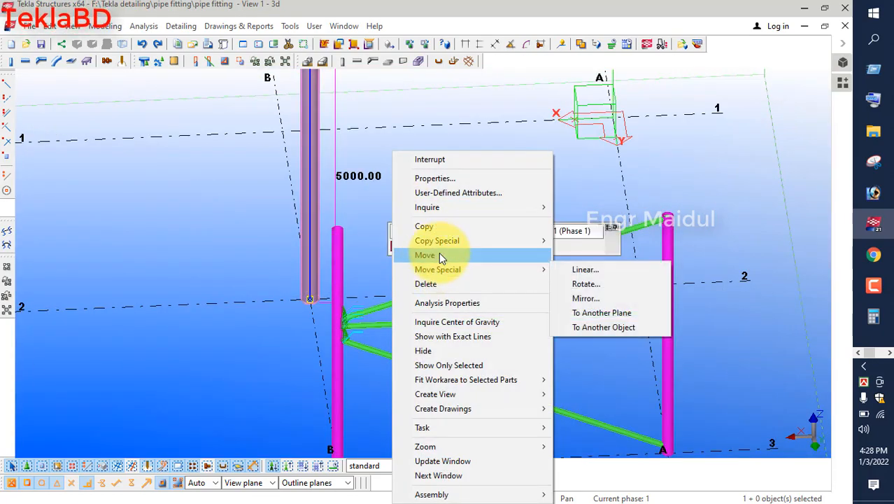
{"action": "left_click", "coordinate": [424, 226]}
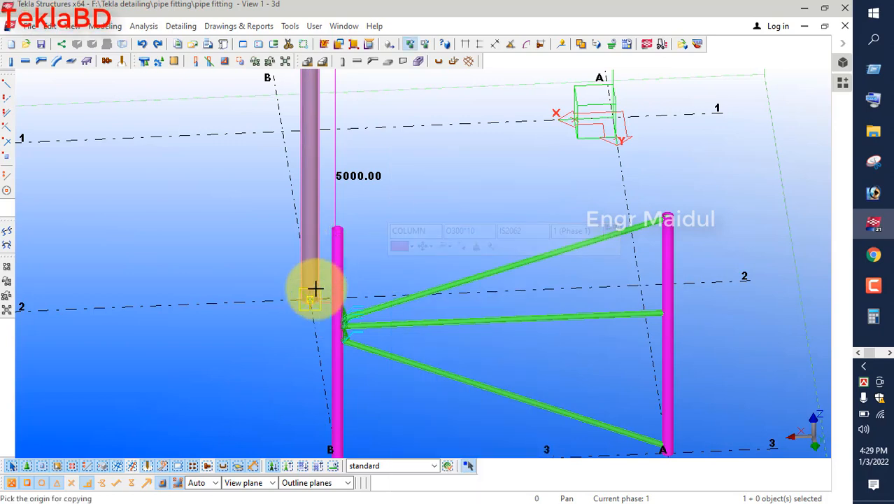
{"action": "scroll", "coordinate": [302, 196], "scroll_direction": "down", "scroll_amount": 2}
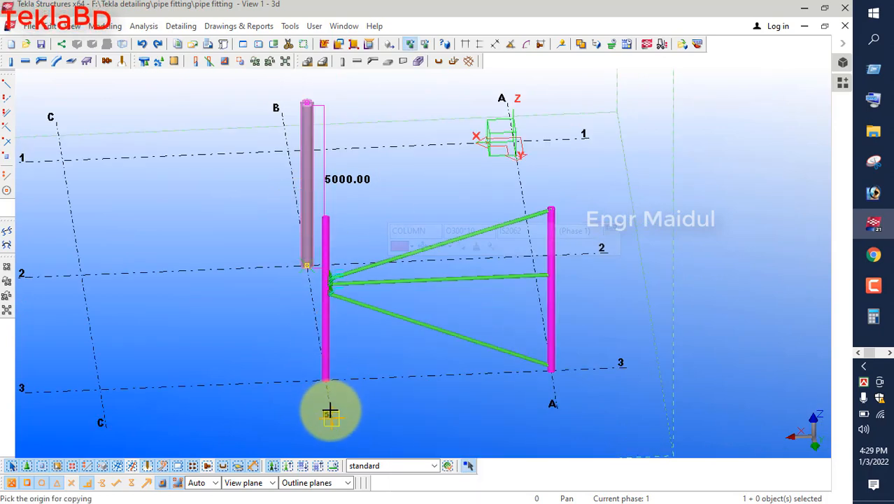
{"action": "left_click", "coordinate": [332, 417]}
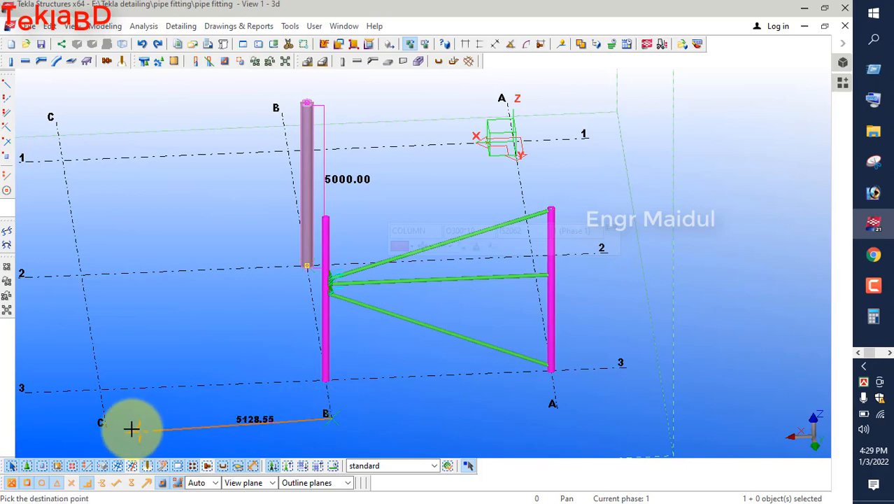
{"action": "left_click", "coordinate": [103, 423]}
{"action": "scroll", "coordinate": [215, 392], "scroll_direction": "down", "scroll_amount": 1}
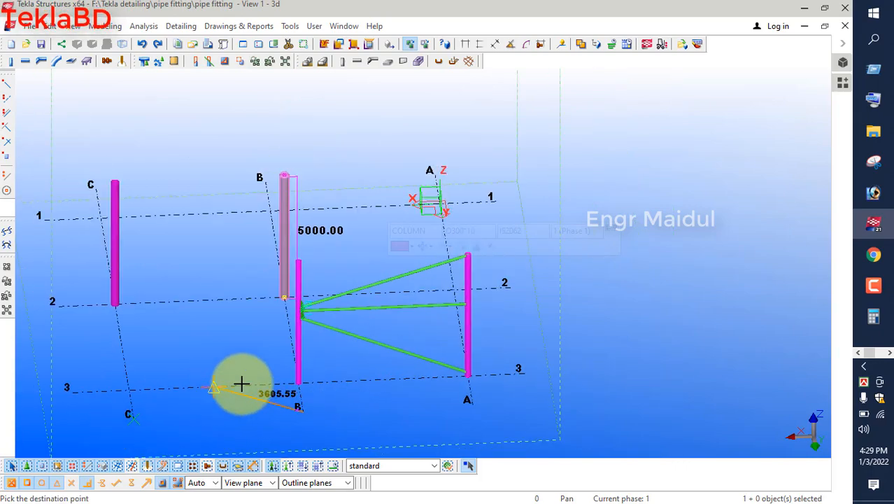
{"action": "mouse_move", "coordinate": [217, 382]}
{"action": "middle_mouse_down", "text": "ctrl"}
{"action": "mouse_move", "coordinate": [366, 391]}
{"action": "mouse_move", "coordinate": [406, 379]}
{"action": "middle_mouse_up", "text": "ctrl"}
{"action": "mouse_move", "coordinate": [248, 384]}
{"action": "middle_mouse_down", "text": "ctrl"}
{"action": "mouse_move", "coordinate": [519, 279]}
{"action": "mouse_move", "coordinate": [541, 346]}
{"action": "middle_mouse_up", "text": "ctrl"}
{"action": "scroll", "coordinate": [344, 191], "scroll_direction": "down", "scroll_amount": 2}
{"action": "right_click", "coordinate": [356, 173]}
{"action": "left_click", "coordinate": [371, 184]}
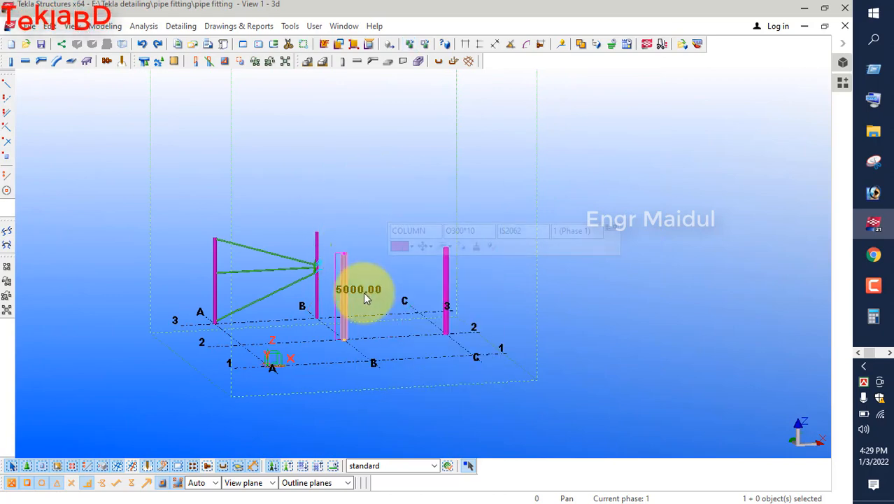
{"action": "middle_click_drag", "start_coordinate": [359, 290], "coordinate": [359, 340], "text": "ctrl"}
{"action": "scroll", "coordinate": [269, 245], "scroll_direction": "down", "scroll_amount": 2}
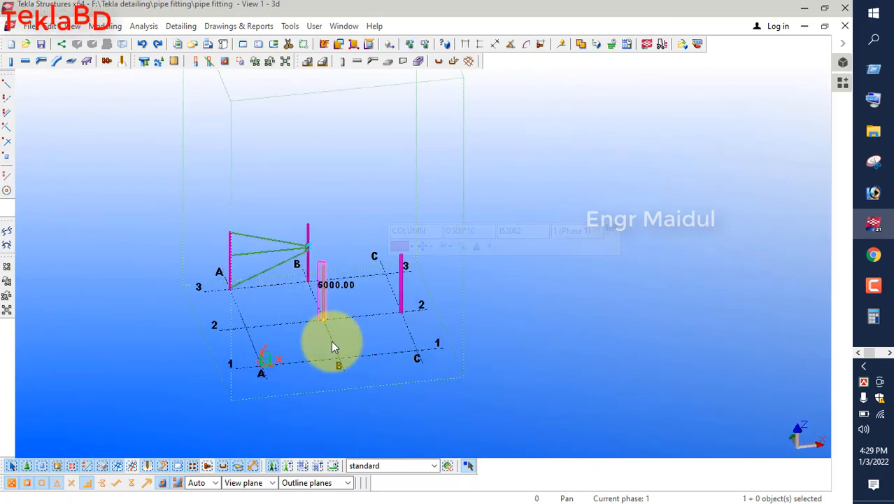
{"action": "scroll", "coordinate": [332, 342], "scroll_direction": "up", "scroll_amount": 2}
{"action": "scroll", "coordinate": [336, 335], "scroll_direction": "up", "scroll_amount": 2}
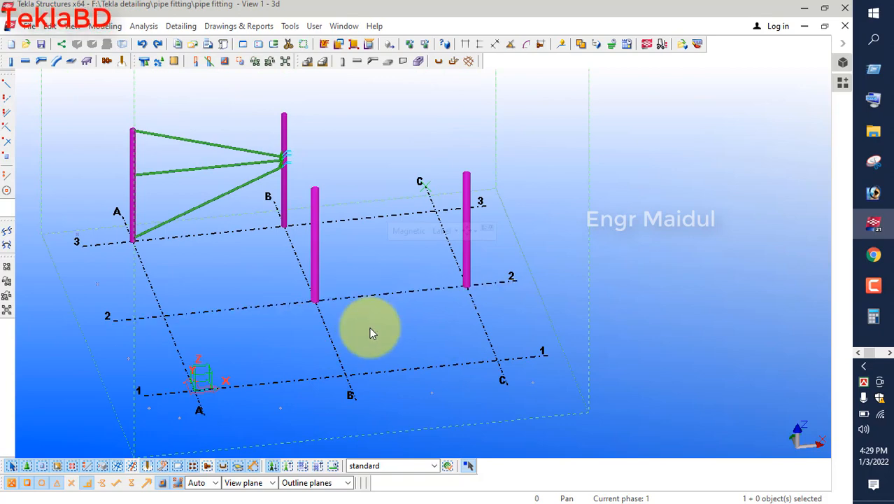
{"action": "left_click", "coordinate": [369, 297]}
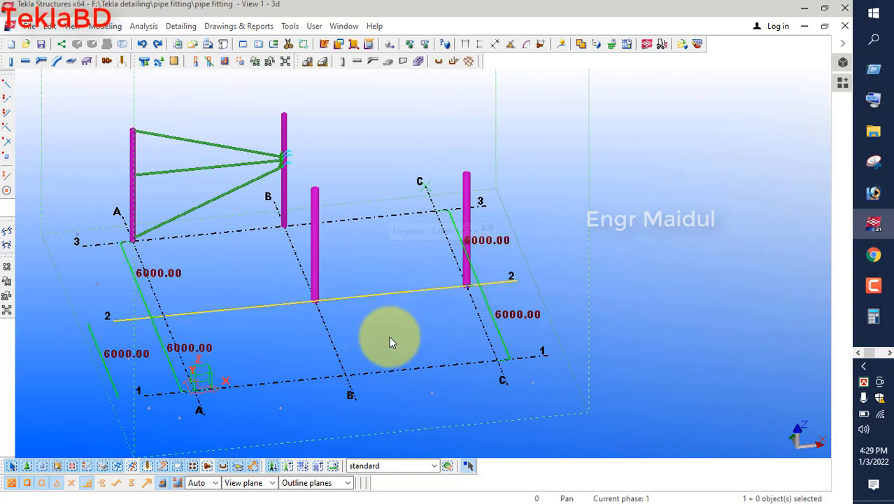
{"action": "left_click", "coordinate": [373, 277]}
{"action": "right_click", "coordinate": [391, 272]}
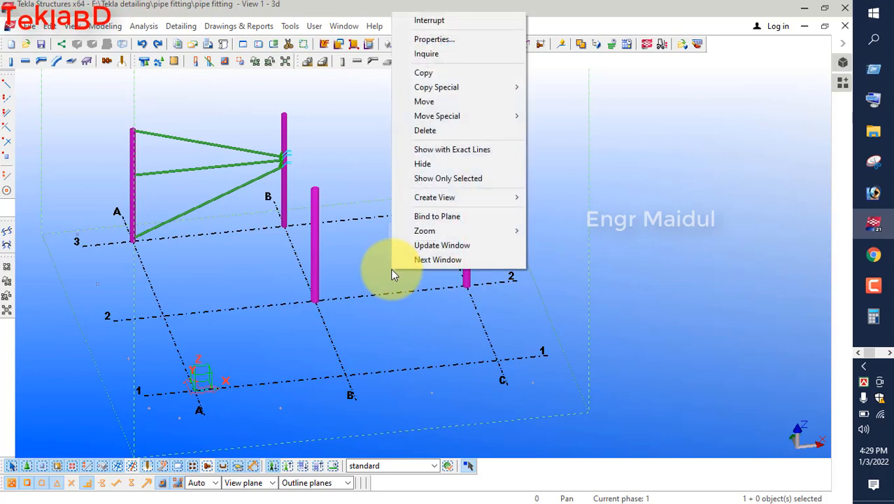
{"action": "mouse_move", "coordinate": [509, 200]}
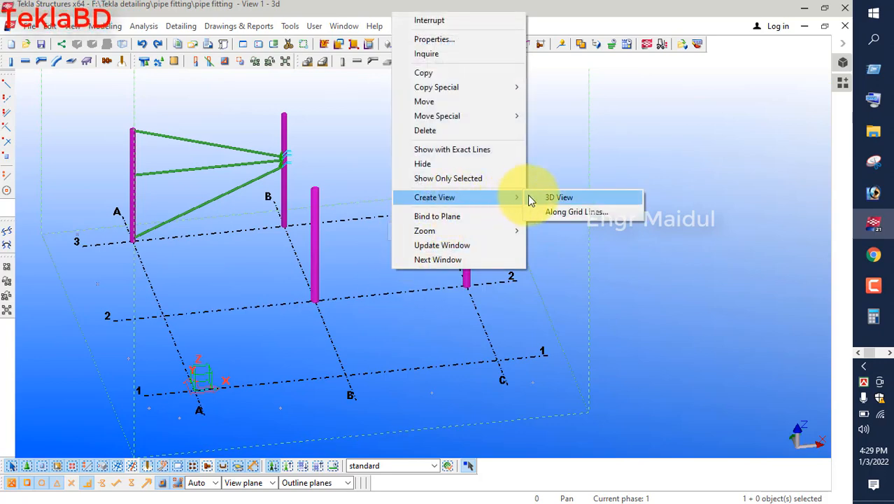
{"action": "left_click", "coordinate": [565, 214]}
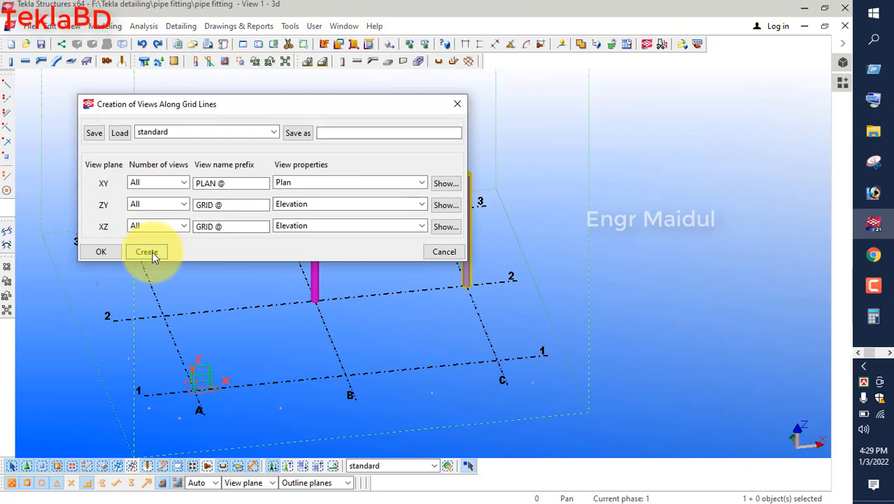
{"action": "left_click", "coordinate": [437, 252]}
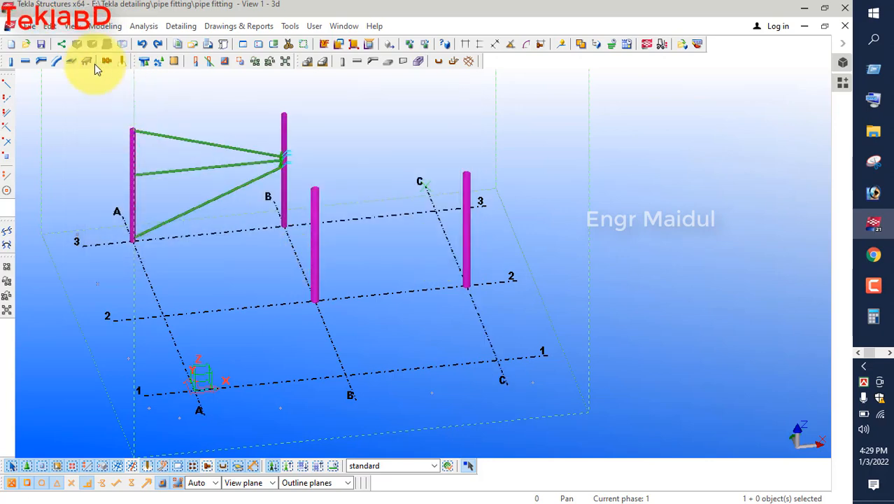
- Display the GRID @2 elevation view from the list of named views and close the list
{"action": "left_click", "coordinate": [73, 26]}
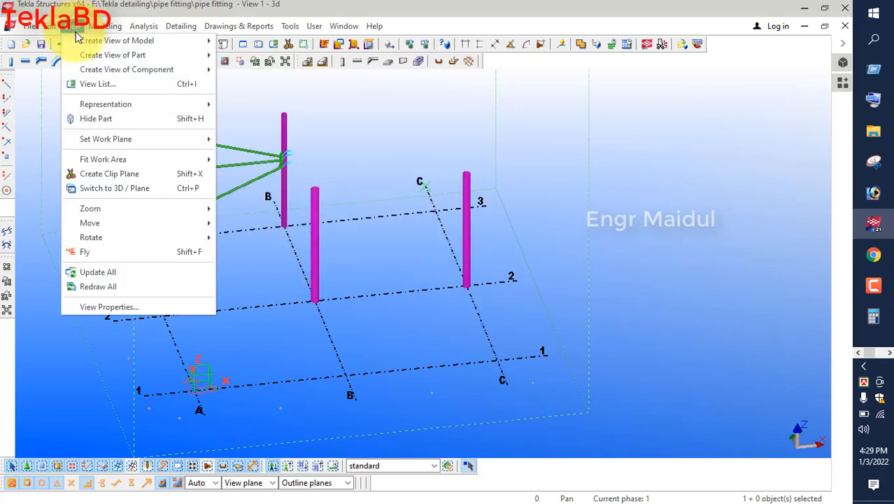
{"action": "left_click", "coordinate": [133, 89]}
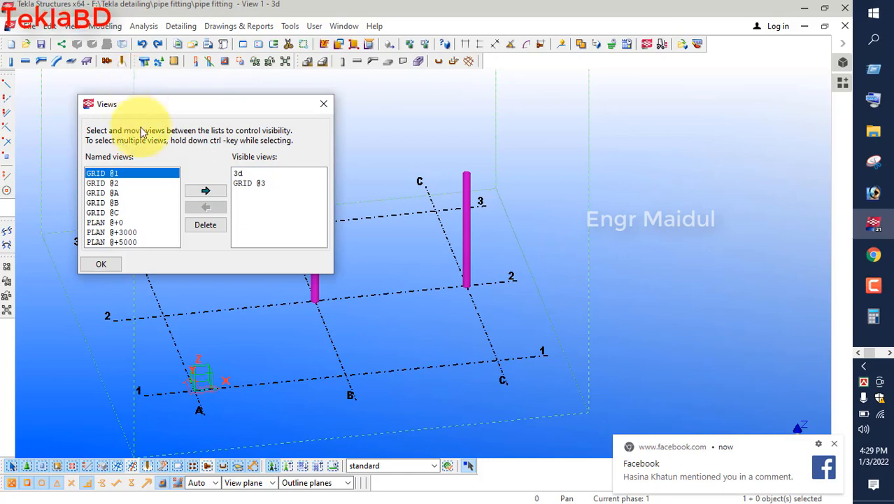
{"action": "left_click", "coordinate": [119, 184]}
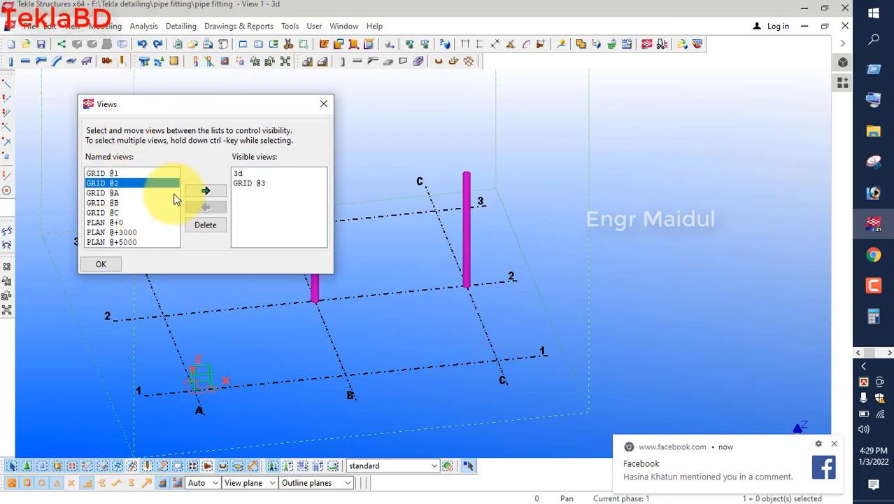
{"action": "left_click", "coordinate": [204, 192]}
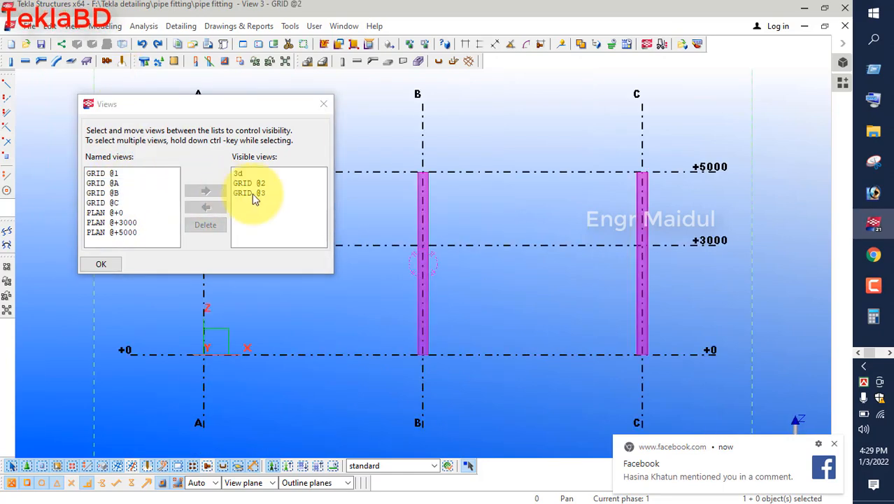
{"action": "left_click", "coordinate": [324, 104]}
{"action": "scroll", "coordinate": [224, 239], "scroll_direction": "down", "scroll_amount": 2}
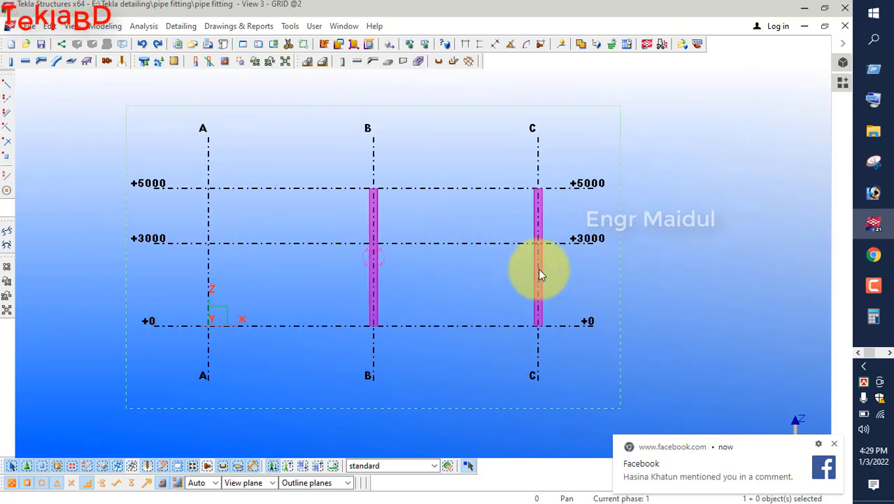
{"action": "scroll", "coordinate": [560, 262], "scroll_direction": "up", "scroll_amount": 2}
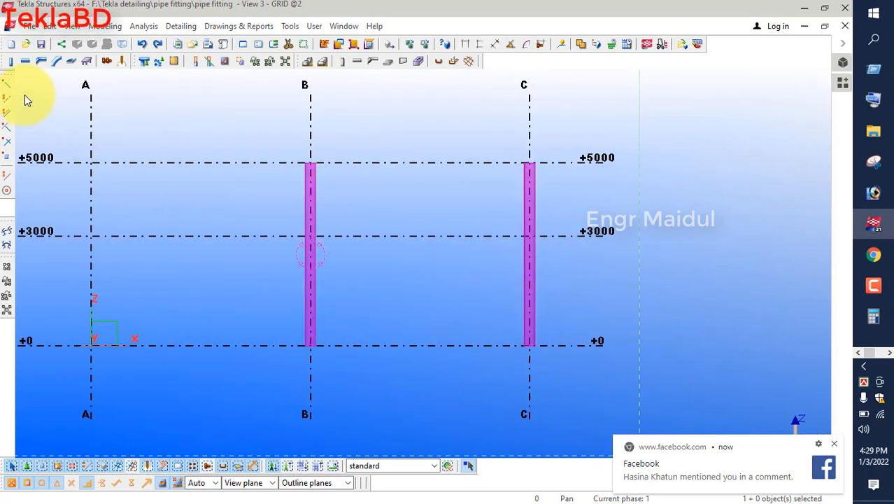
- Create a steel beam at level +3000 from the column on grid B to the column on grid C and end the command
{"action": "left_click", "coordinate": [24, 62]}
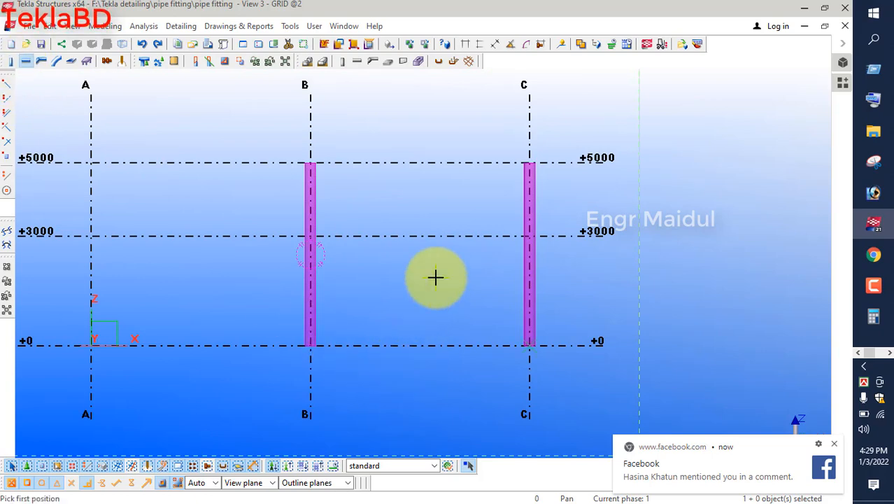
{"action": "left_click", "coordinate": [311, 237]}
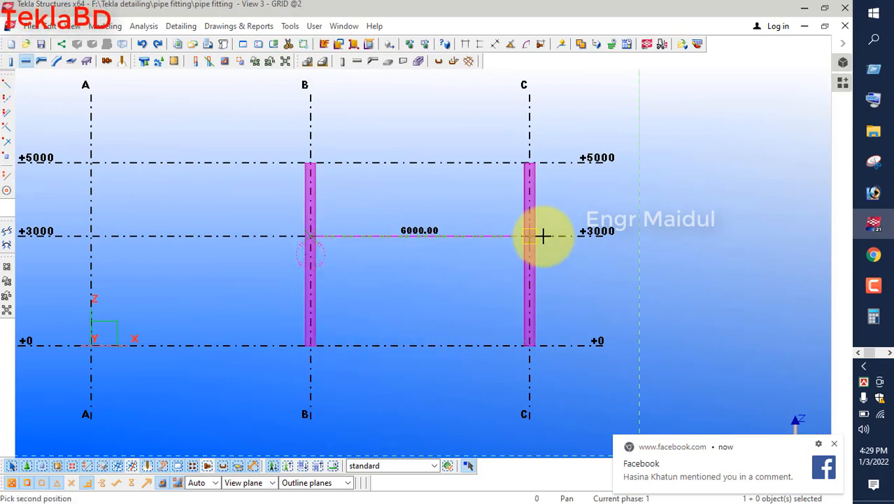
{"action": "left_click", "coordinate": [530, 236]}
{"action": "right_click", "coordinate": [634, 182]}
{"action": "left_click", "coordinate": [649, 196]}
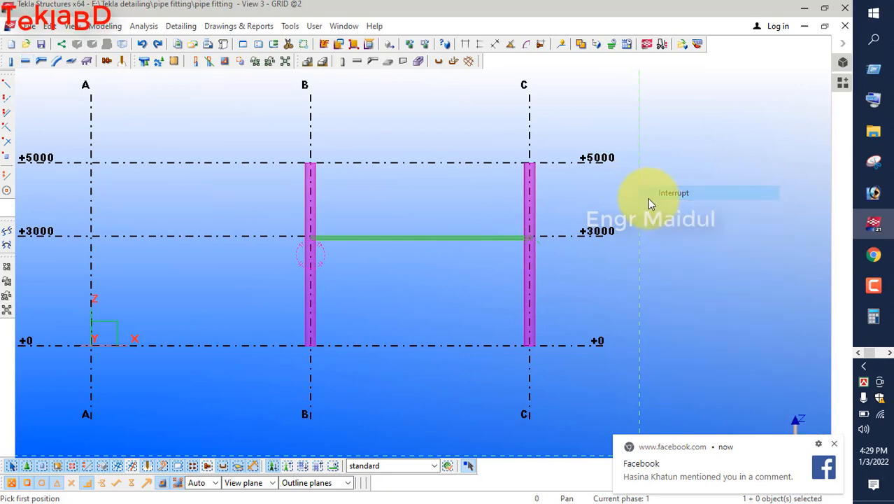
- Add a point where grid line C crosses level +3000, at the beam end inside the column, and end the command
{"action": "scroll", "coordinate": [384, 225], "scroll_direction": "down", "scroll_amount": 2}
{"action": "scroll", "coordinate": [494, 245], "scroll_direction": "up", "scroll_amount": 4}
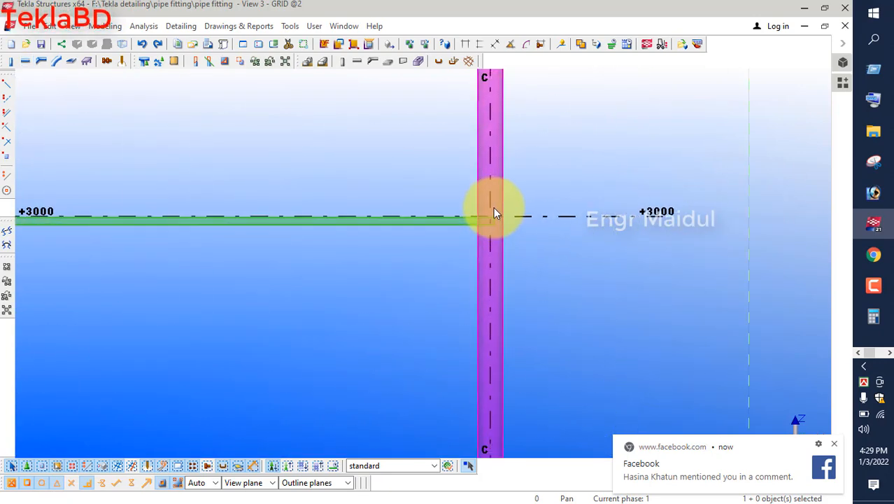
{"action": "scroll", "coordinate": [488, 221], "scroll_direction": "down", "scroll_amount": 2}
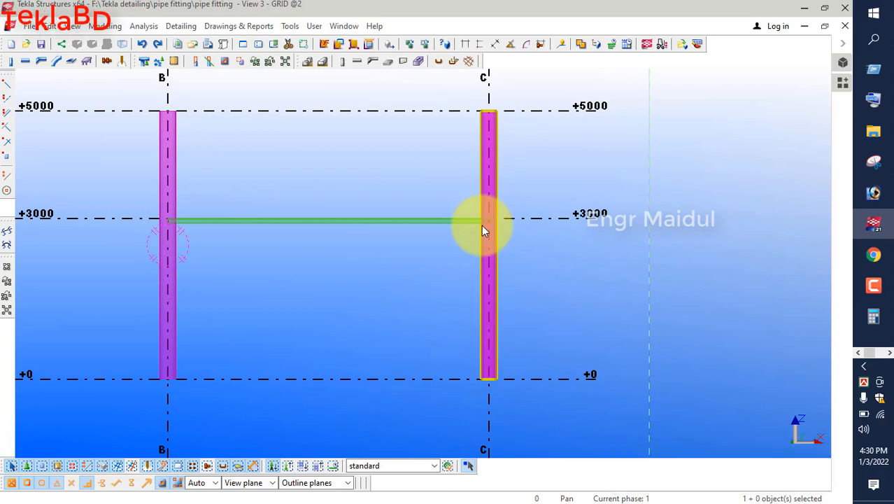
{"action": "scroll", "coordinate": [505, 219], "scroll_direction": "up", "scroll_amount": 5}
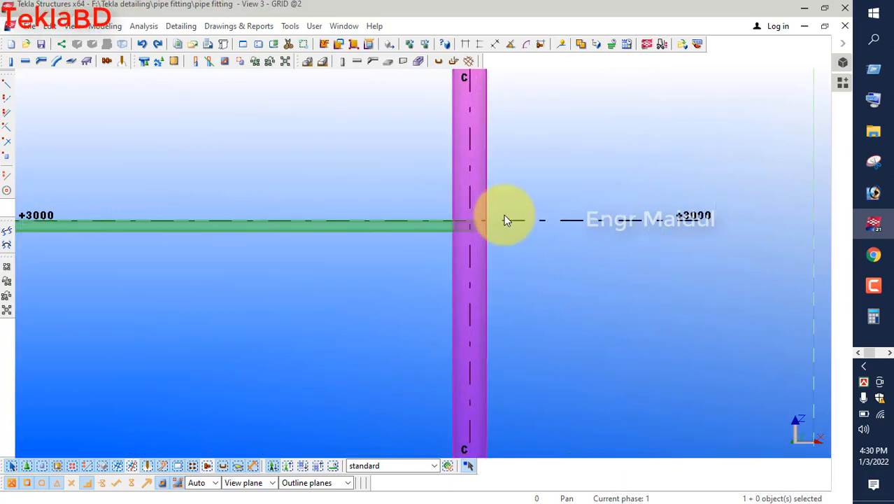
{"action": "key", "text": "End"}
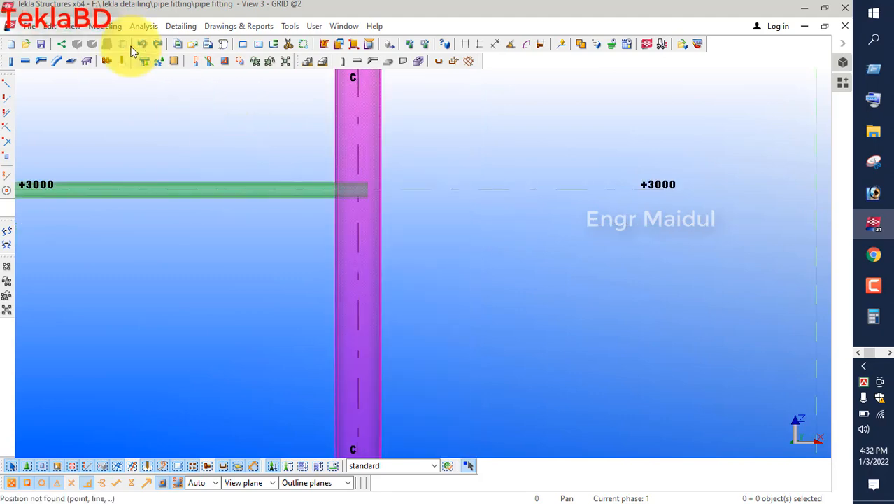
{"action": "left_click", "coordinate": [111, 27]}
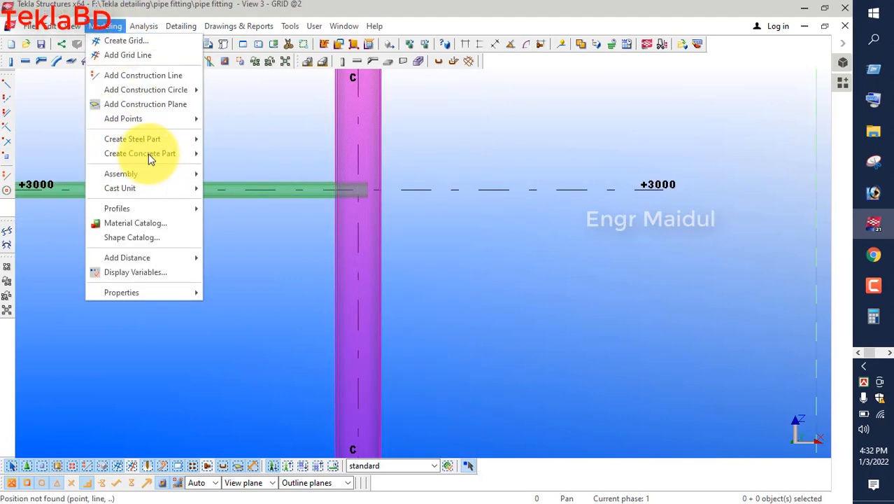
{"action": "mouse_move", "coordinate": [156, 120]}
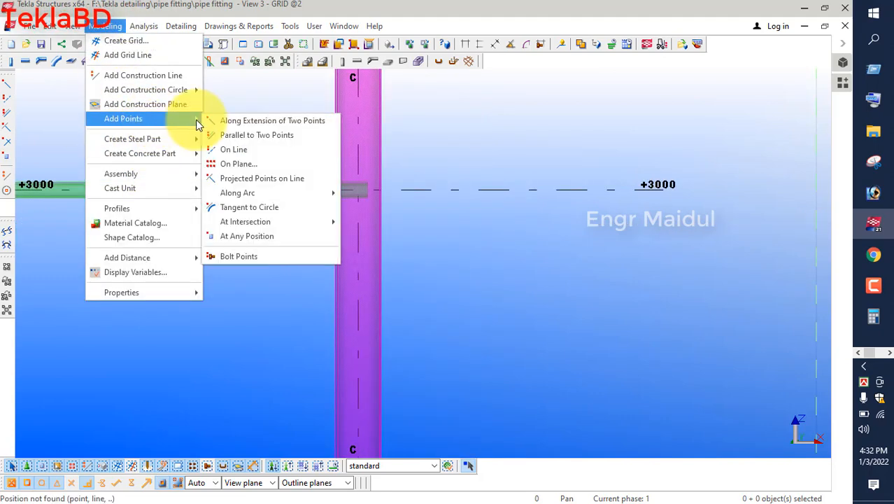
{"action": "left_click", "coordinate": [251, 236]}
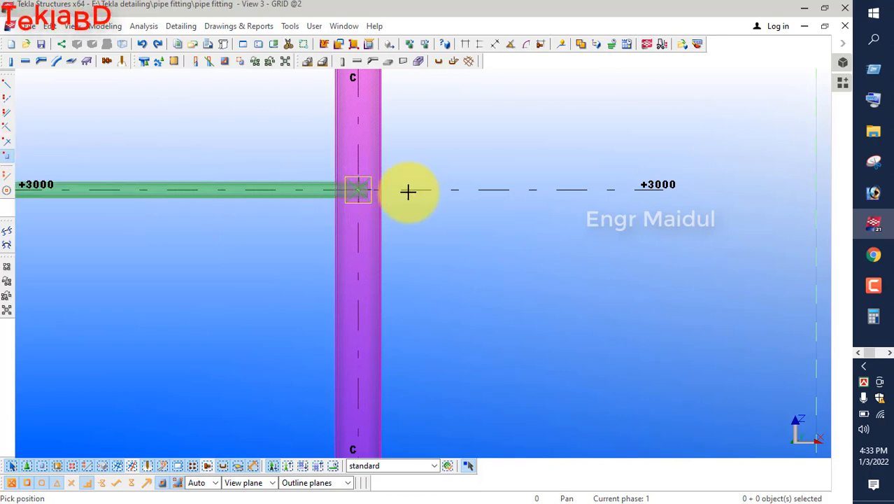
{"action": "left_click", "coordinate": [357, 191]}
{"action": "right_click", "coordinate": [449, 135]}
{"action": "left_click", "coordinate": [465, 142]}
- Select the point at grid C and level +3000, open the linear copy settings and clear the old offsets
{"action": "scroll", "coordinate": [352, 195], "scroll_direction": "up", "scroll_amount": 1}
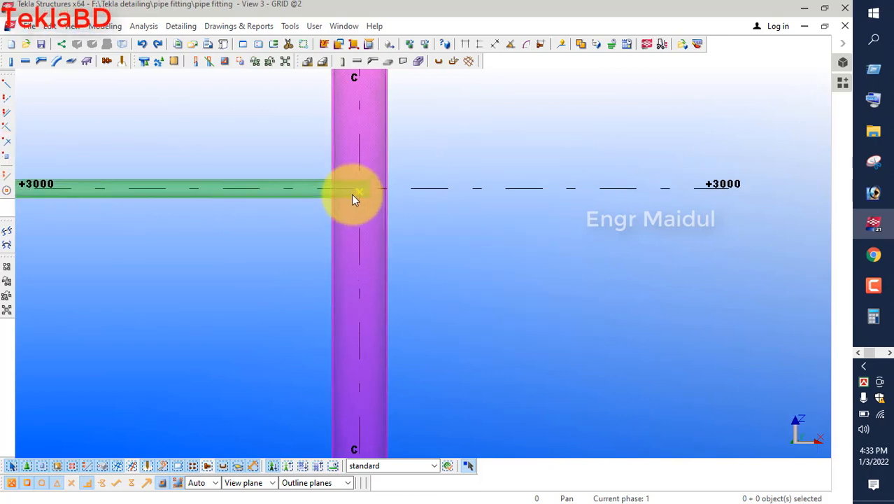
{"action": "scroll", "coordinate": [351, 194], "scroll_direction": "up", "scroll_amount": 3}
{"action": "left_click", "coordinate": [368, 189]}
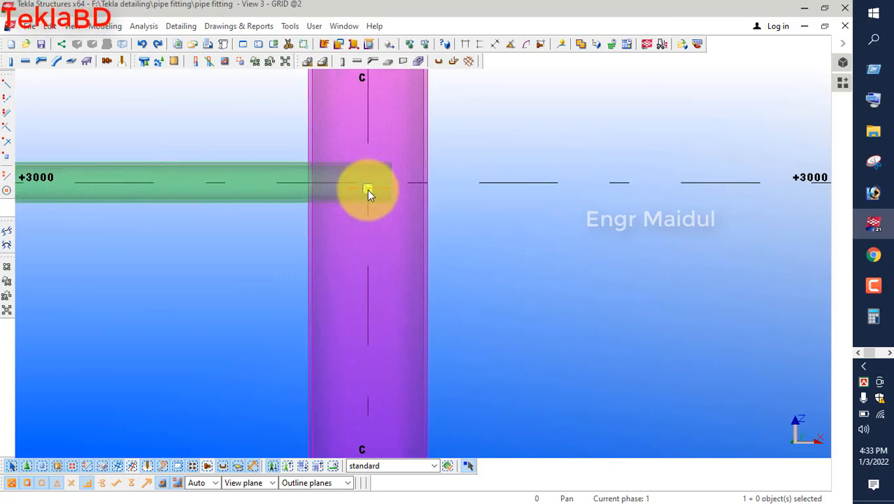
{"action": "right_click", "coordinate": [467, 135]}
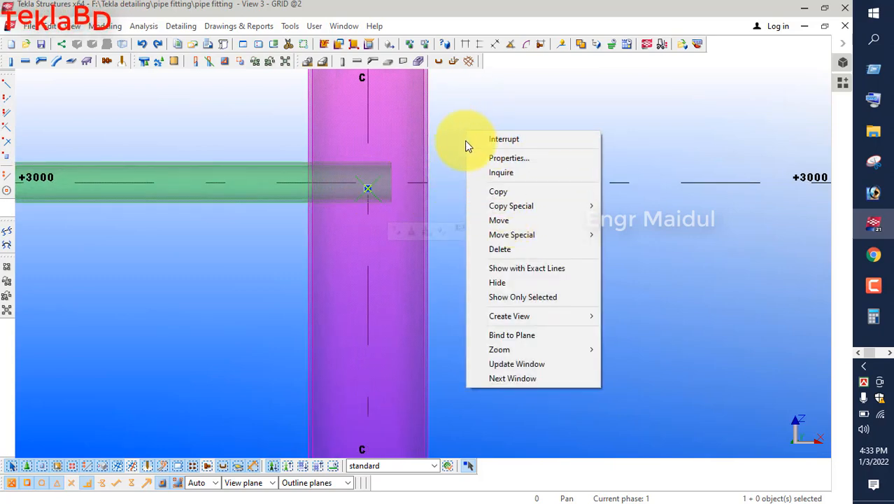
{"action": "mouse_move", "coordinate": [519, 207]}
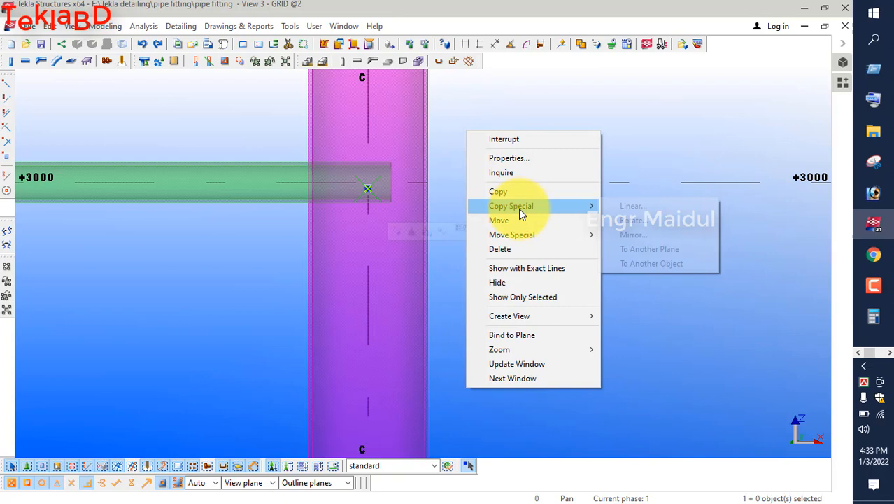
{"action": "left_click", "coordinate": [646, 207]}
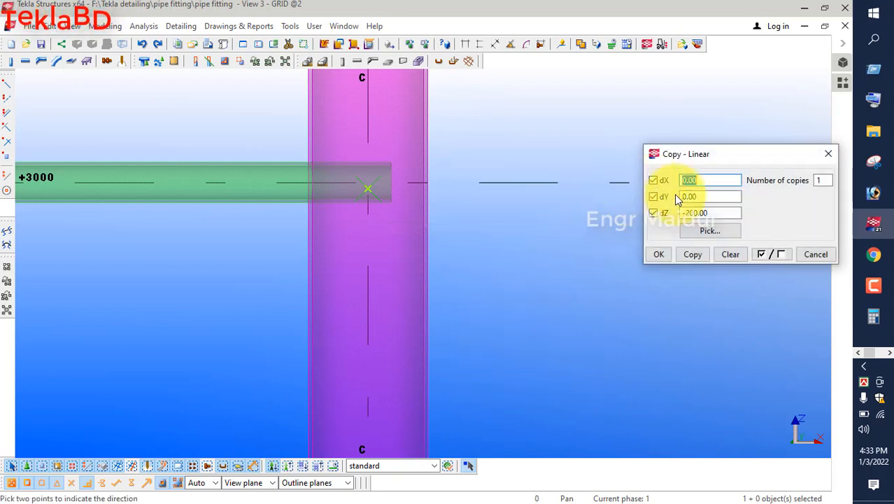
{"action": "left_click", "coordinate": [721, 255]}
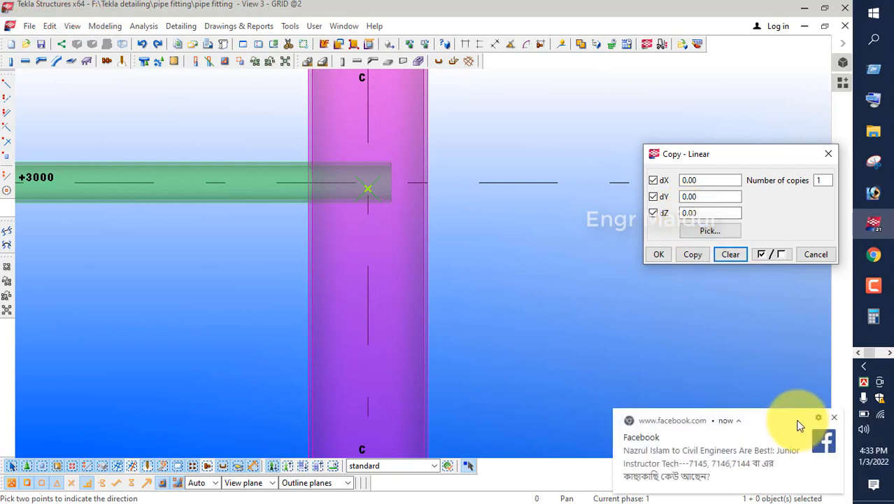
{"action": "left_click", "coordinate": [833, 419]}
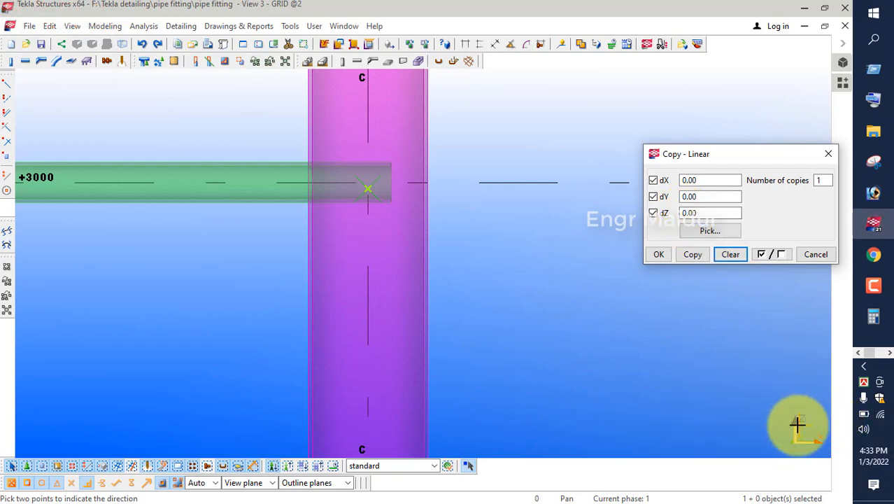
- Copy the selected point once along the column with a dZ offset of 200
{"action": "left_click", "coordinate": [701, 213]}
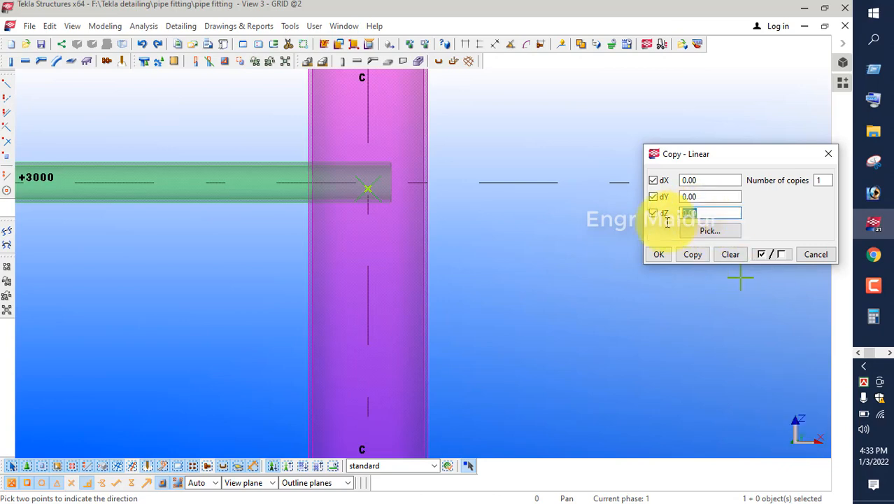
{"action": "type", "text": "200"}
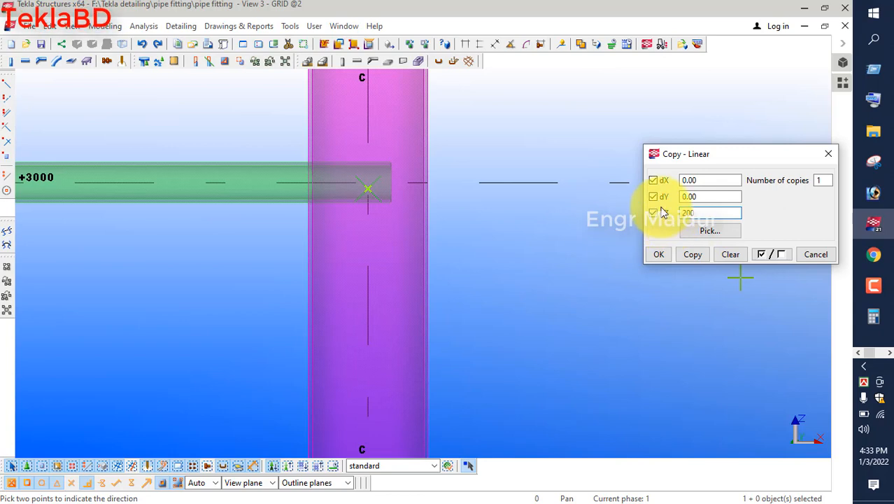
{"action": "scroll", "coordinate": [326, 245], "scroll_direction": "down", "scroll_amount": 4}
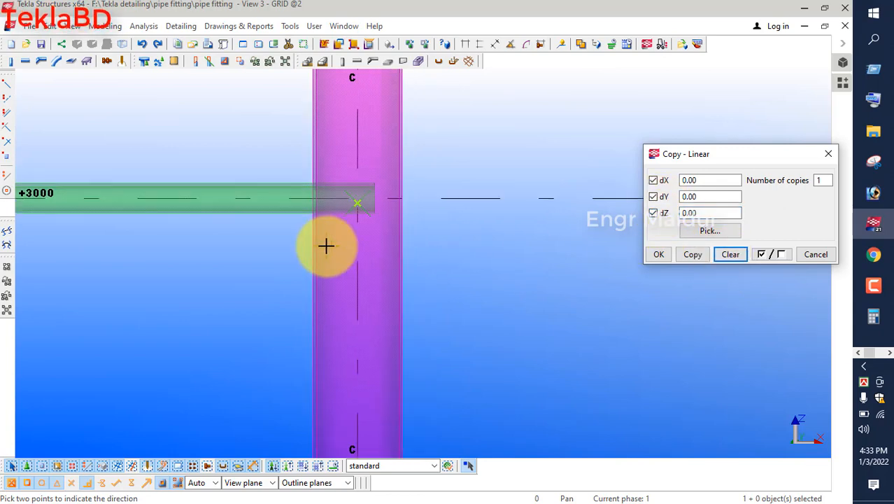
{"action": "left_click", "coordinate": [692, 214]}
{"action": "type", "text": "2"}
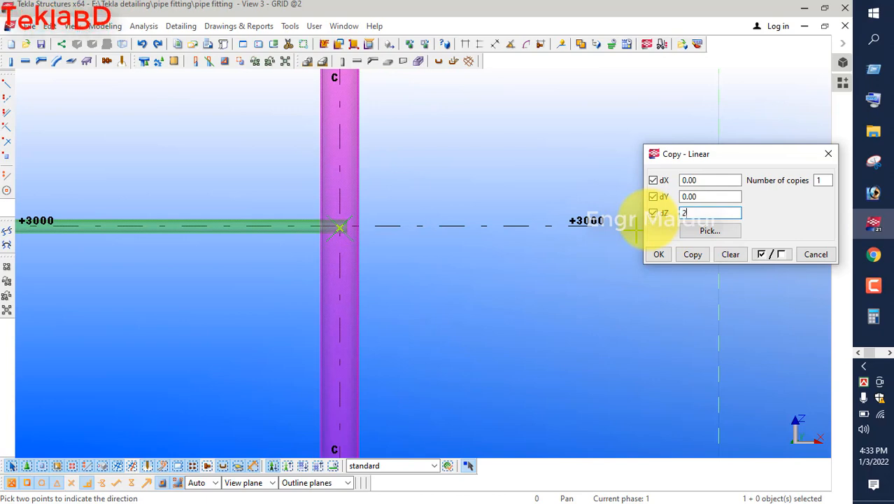
{"action": "type", "text": "00"}
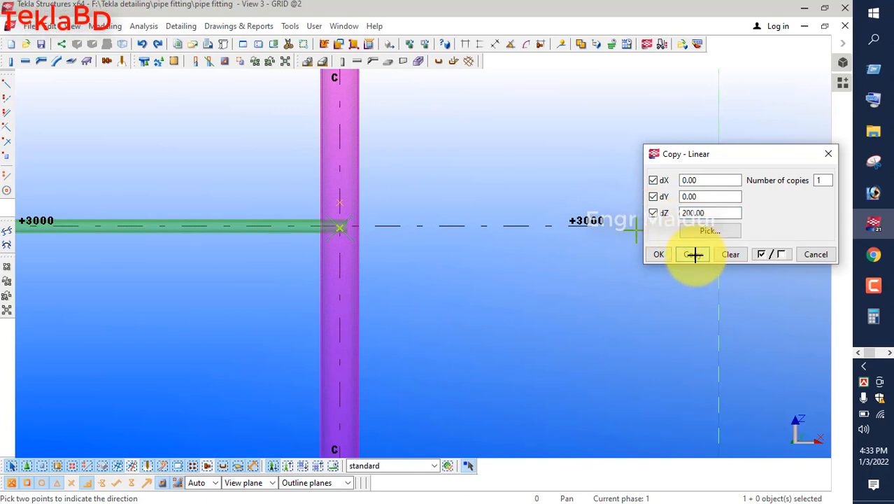
{"action": "left_click", "coordinate": [695, 254]}
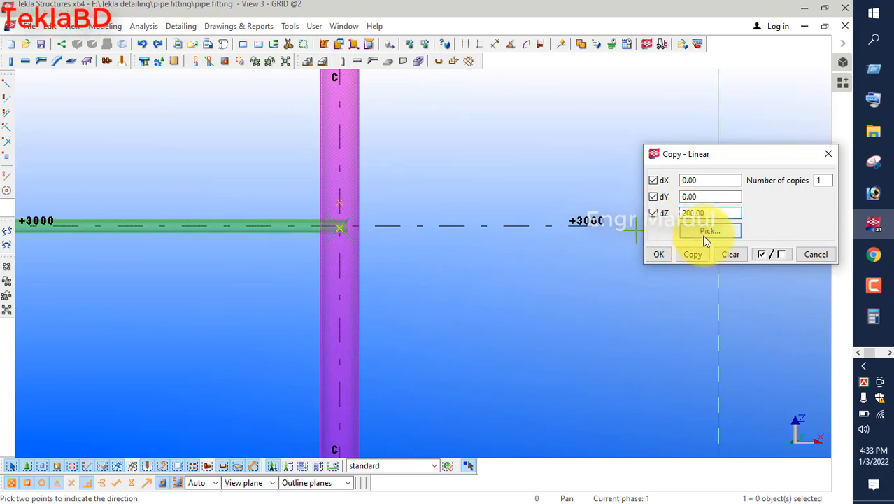
- Copy the selected point once below the beam with a dZ offset of -200, close the copy settings and end the command
{"action": "type", "text": "-"}
{"action": "left_click", "coordinate": [694, 255]}
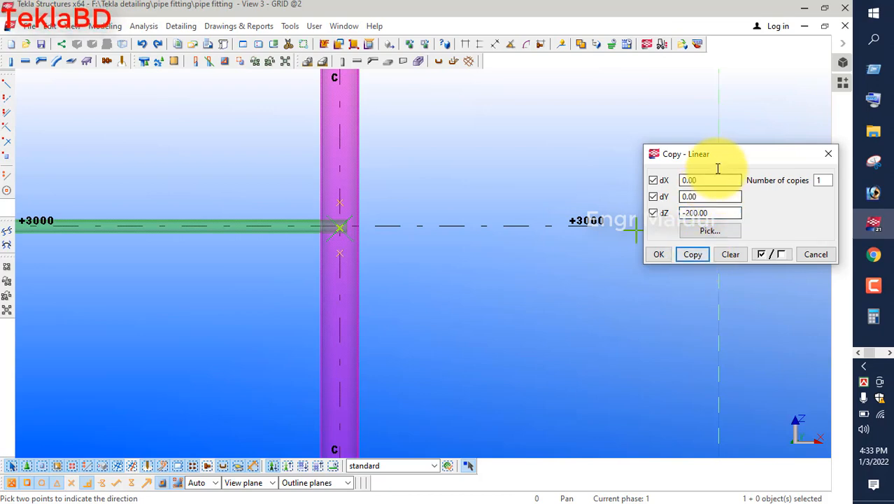
{"action": "left_click", "coordinate": [658, 254]}
{"action": "scroll", "coordinate": [326, 138], "scroll_direction": "down", "scroll_amount": 2}
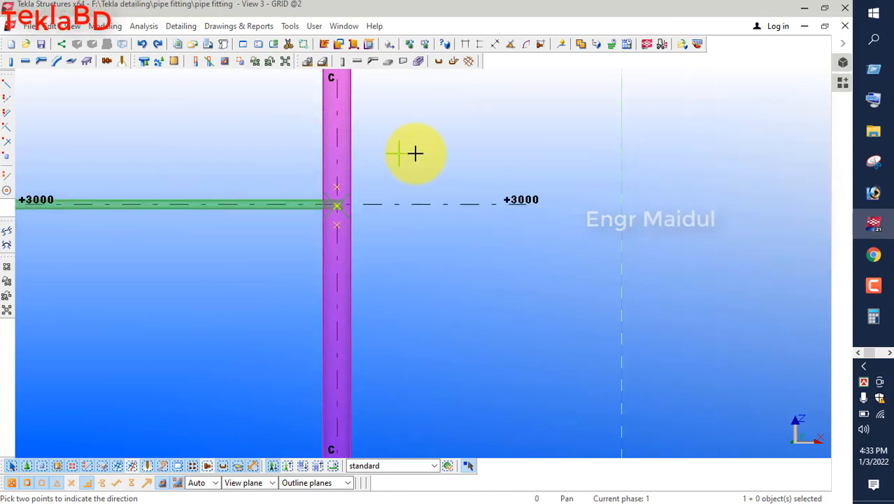
{"action": "right_click", "coordinate": [420, 149]}
{"action": "left_click", "coordinate": [434, 155]}
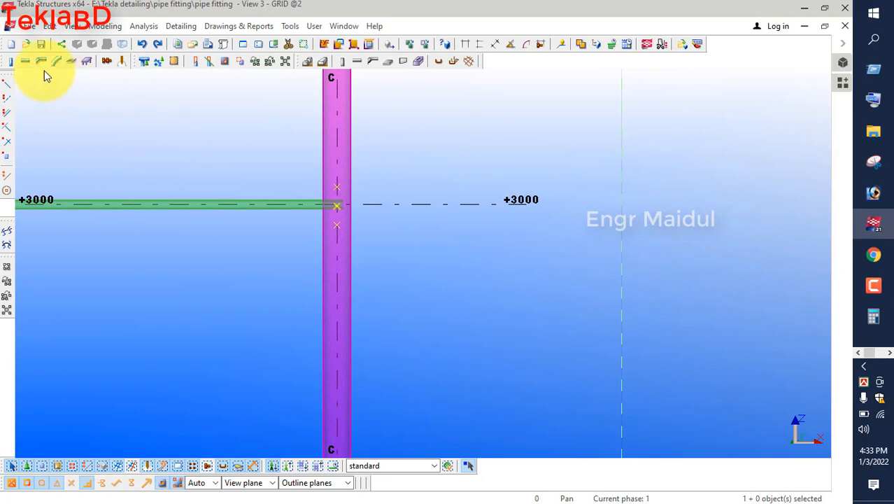
- Create a diagonal steel beam from the point below the beam end on grid C to the column base on grid B at level +0
{"action": "scroll", "coordinate": [467, 162], "scroll_direction": "down", "scroll_amount": 2}
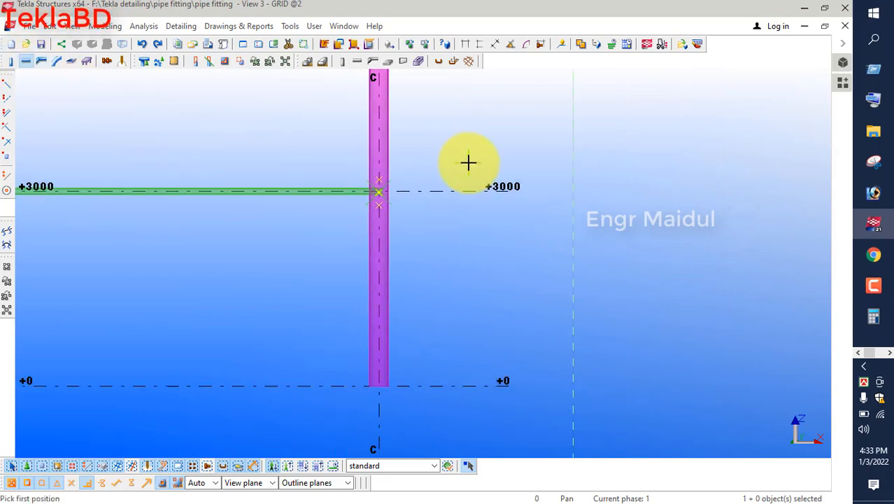
{"action": "scroll", "coordinate": [376, 204], "scroll_direction": "up", "scroll_amount": 2}
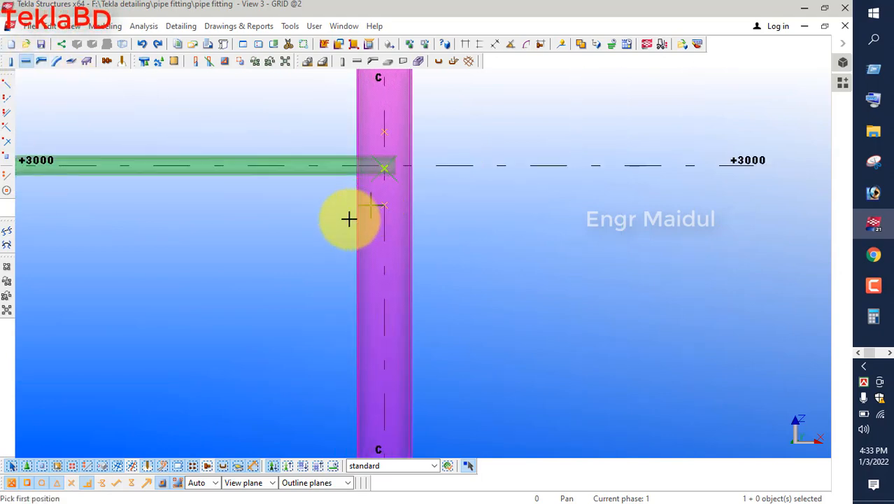
{"action": "left_click", "coordinate": [384, 206]}
{"action": "scroll", "coordinate": [494, 156], "scroll_direction": "down", "scroll_amount": 4}
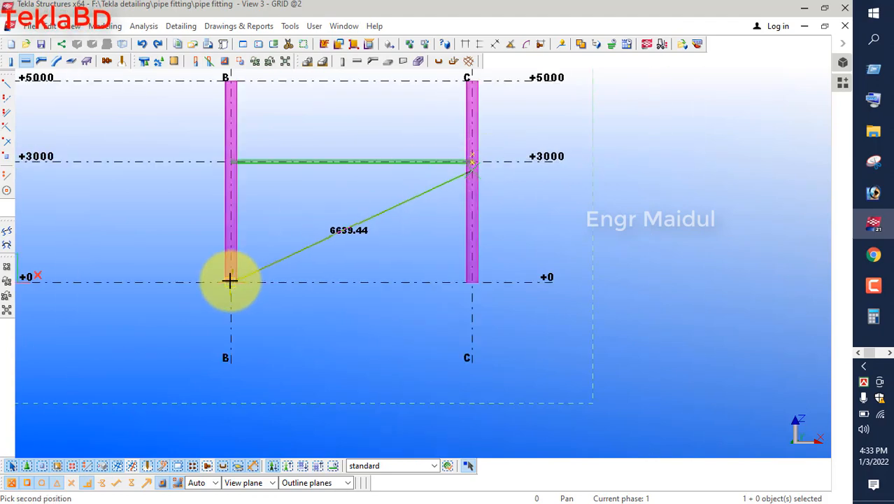
{"action": "left_click", "coordinate": [230, 280]}
{"action": "scroll", "coordinate": [240, 276], "scroll_direction": "down", "scroll_amount": 2}
{"action": "scroll", "coordinate": [399, 196], "scroll_direction": "up", "scroll_amount": 2}
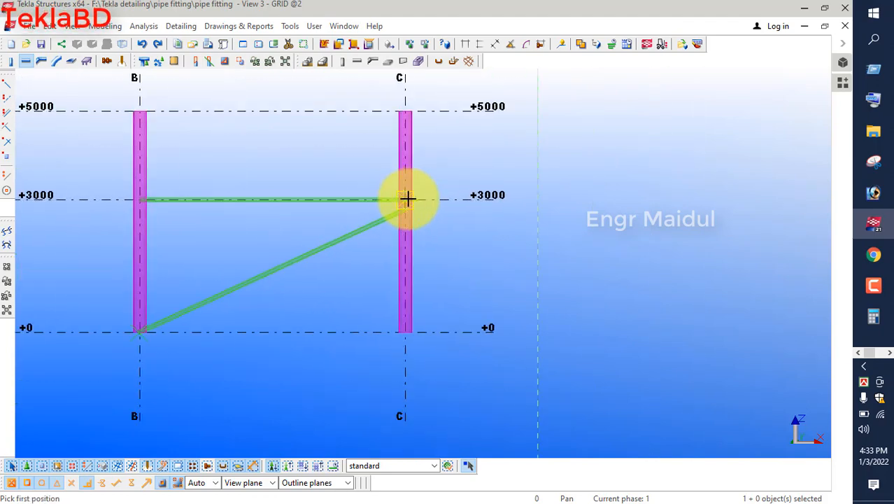
- Create a diagonal steel beam from the upper point on grid C to the column top on grid B at level +5000 and end the command
{"action": "scroll", "coordinate": [408, 200], "scroll_direction": "up", "scroll_amount": 3}
{"action": "left_click", "coordinate": [399, 178]}
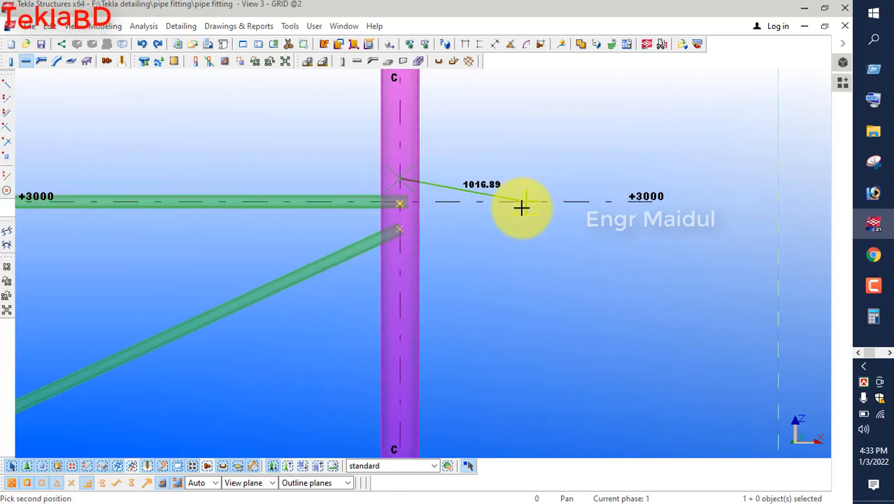
{"action": "scroll", "coordinate": [546, 217], "scroll_direction": "down", "scroll_amount": 5}
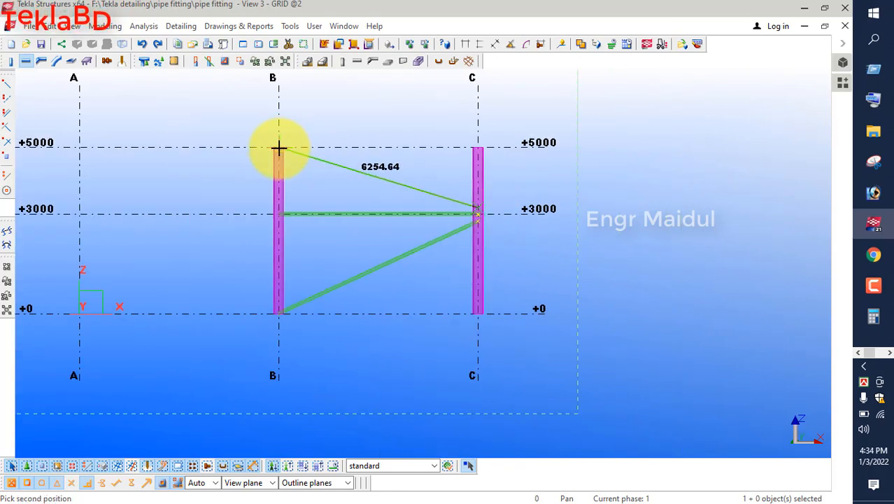
{"action": "left_click", "coordinate": [278, 148]}
{"action": "scroll", "coordinate": [193, 189], "scroll_direction": "down", "scroll_amount": 2}
{"action": "scroll", "coordinate": [371, 201], "scroll_direction": "up", "scroll_amount": 5}
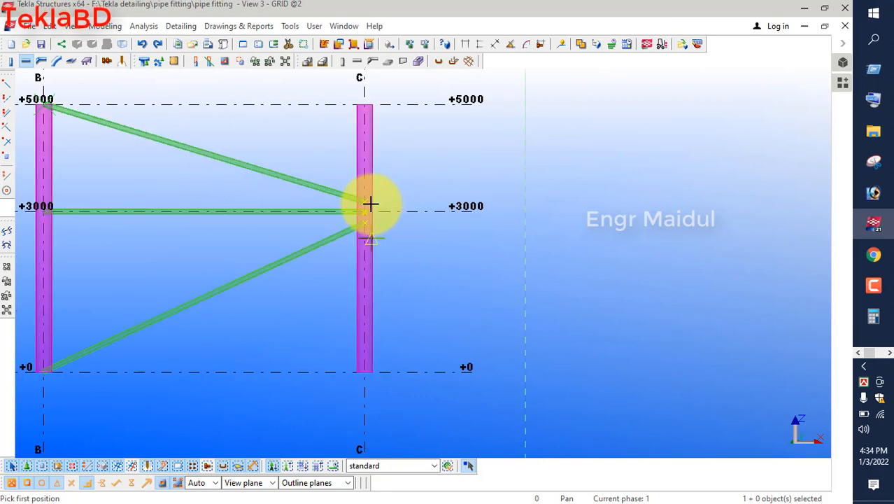
{"action": "right_click", "coordinate": [424, 154]}
{"action": "left_click", "coordinate": [448, 164]}
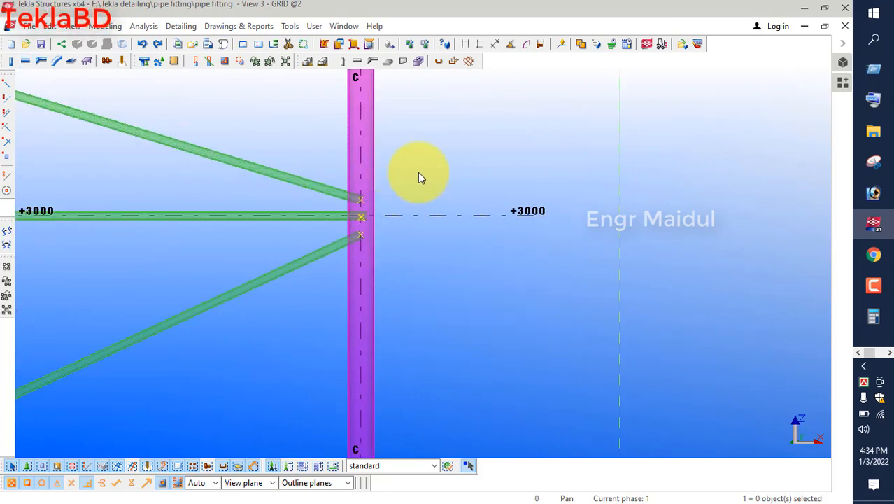
- Switch to the 3D view and redraw it to clear the temporary marks around the pipe ends at the grid C column
{"action": "right_click", "coordinate": [419, 154]}
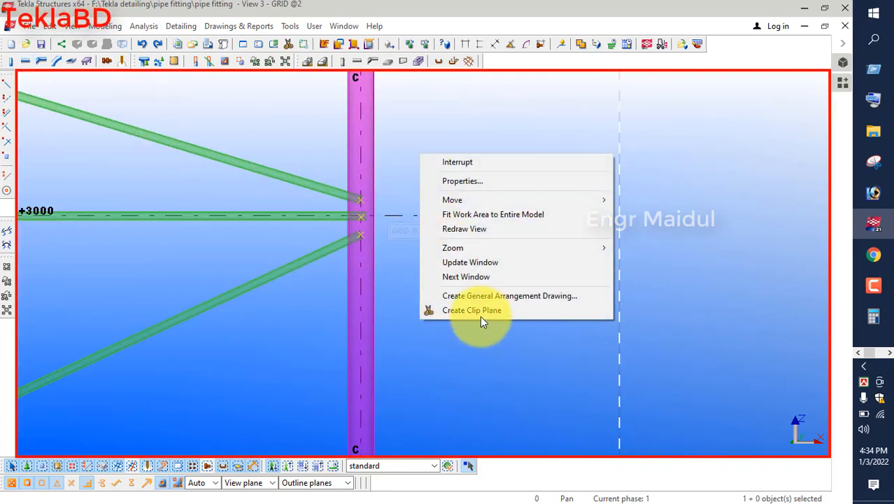
{"action": "left_click", "coordinate": [475, 277]}
{"action": "scroll", "coordinate": [480, 217], "scroll_direction": "up", "scroll_amount": 5}
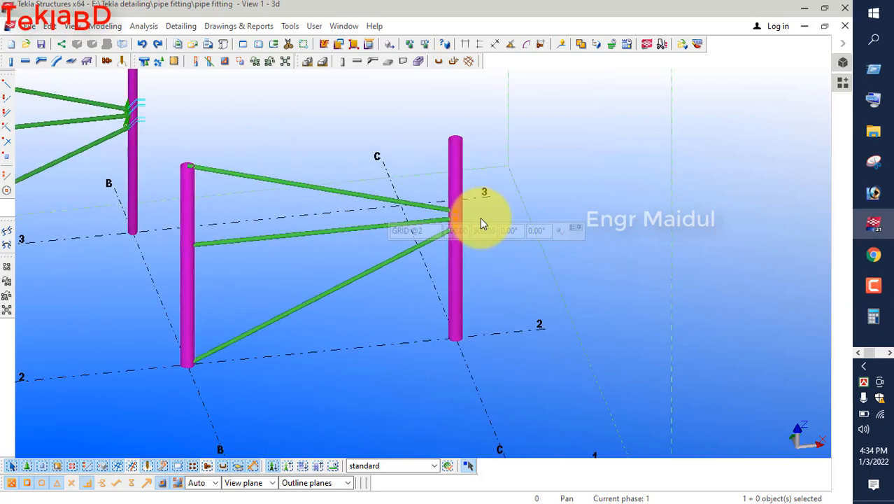
{"action": "left_click", "coordinate": [402, 233]}
{"action": "scroll", "coordinate": [383, 238], "scroll_direction": "up", "scroll_amount": 2}
{"action": "scroll", "coordinate": [460, 282], "scroll_direction": "up", "scroll_amount": 2}
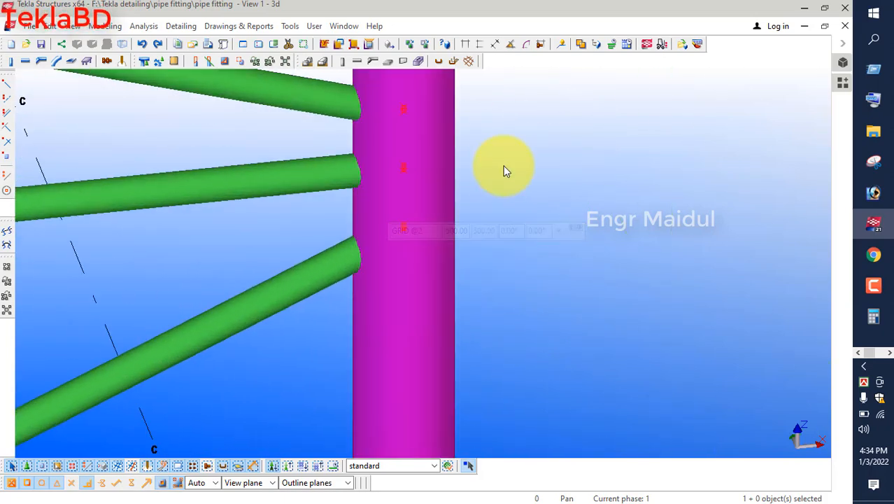
{"action": "right_click", "coordinate": [511, 155]}
{"action": "left_click", "coordinate": [576, 230]}
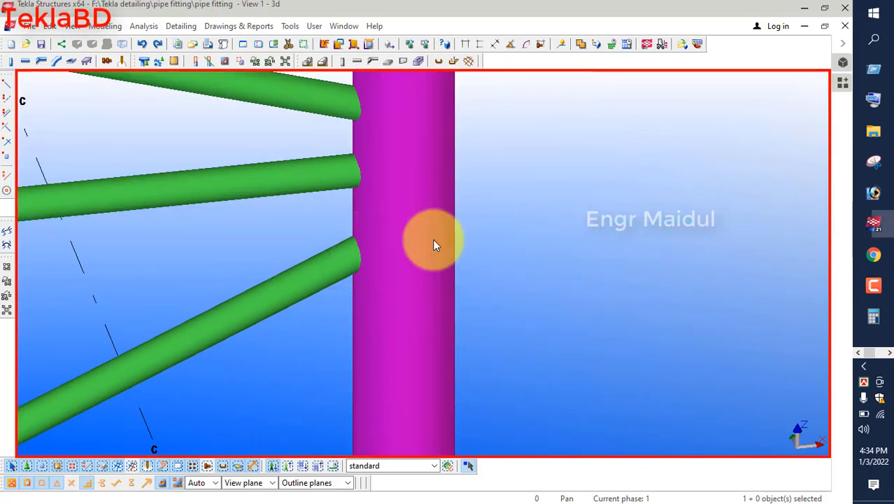
- Display the parts as transparent in the 3D view to expose the pipe ends inside the column on grid C
{"action": "scroll", "coordinate": [282, 241], "scroll_direction": "down", "scroll_amount": 3}
{"action": "middle_click_drag", "start_coordinate": [284, 333], "coordinate": [367, 263]}
{"action": "scroll", "coordinate": [340, 258], "scroll_direction": "down", "scroll_amount": 4}
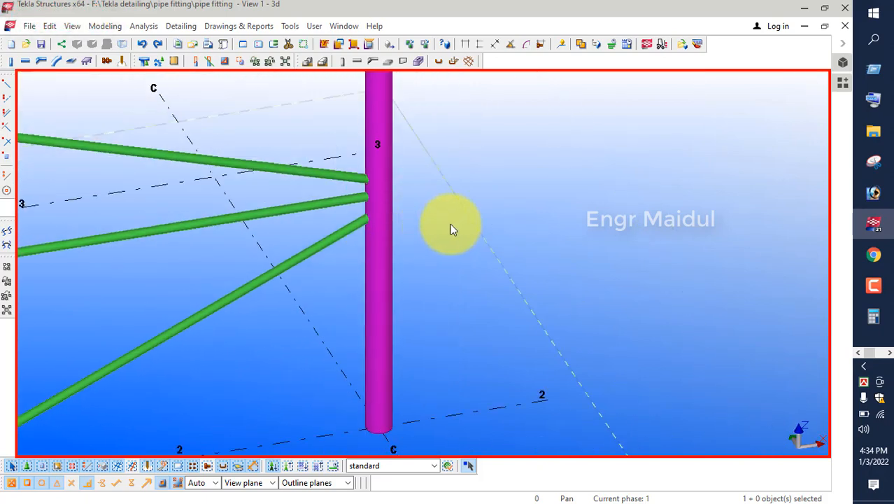
{"action": "key", "text": "ctrl+2"}
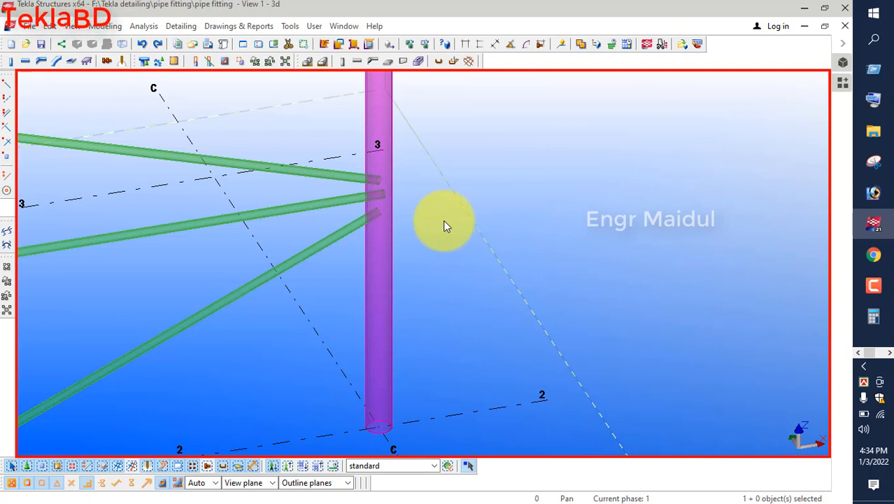
{"action": "scroll", "coordinate": [377, 209], "scroll_direction": "up", "scroll_amount": 5}
{"action": "scroll", "coordinate": [385, 220], "scroll_direction": "up", "scroll_amount": 4}
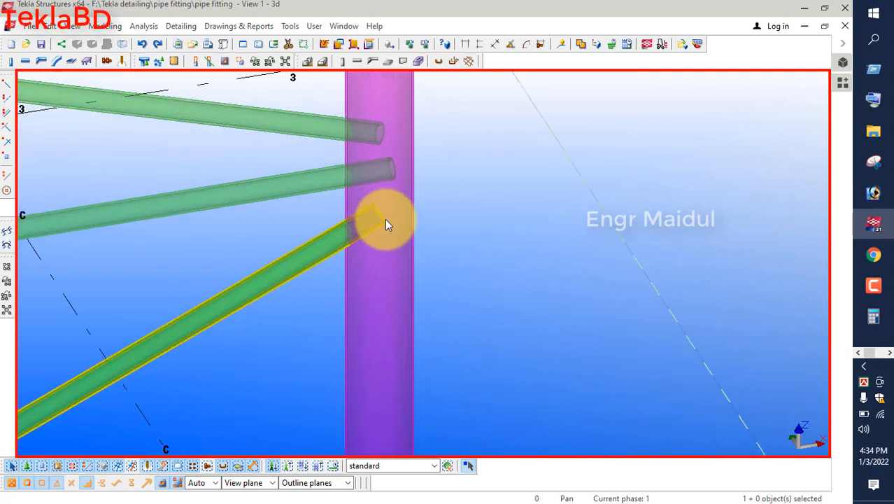
- Examine from above and from the side how far the three pipe ends reach into the column on grid C
{"action": "scroll", "coordinate": [349, 231], "scroll_direction": "down", "scroll_amount": 6}
{"action": "scroll", "coordinate": [353, 218], "scroll_direction": "down", "scroll_amount": 5}
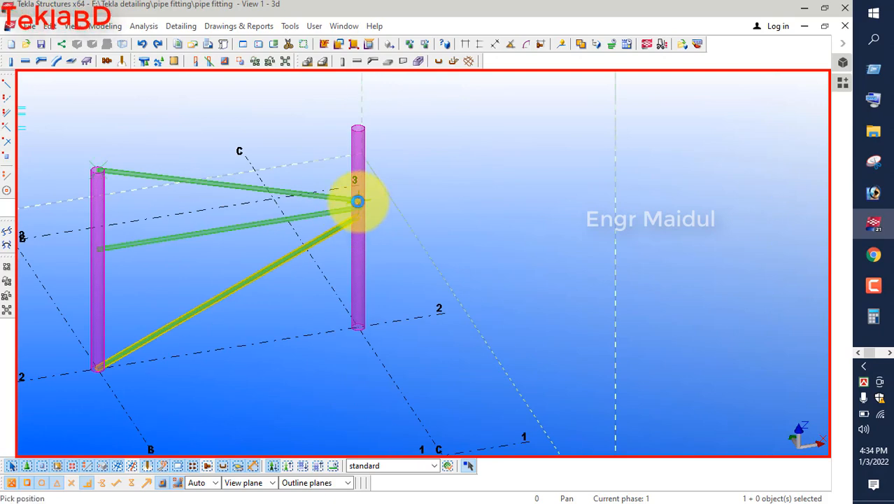
{"action": "middle_click_drag", "start_coordinate": [356, 200], "coordinate": [370, 250], "text": "ctrl"}
{"action": "scroll", "coordinate": [361, 222], "scroll_direction": "up", "scroll_amount": 5}
{"action": "scroll", "coordinate": [361, 193], "scroll_direction": "up", "scroll_amount": 5}
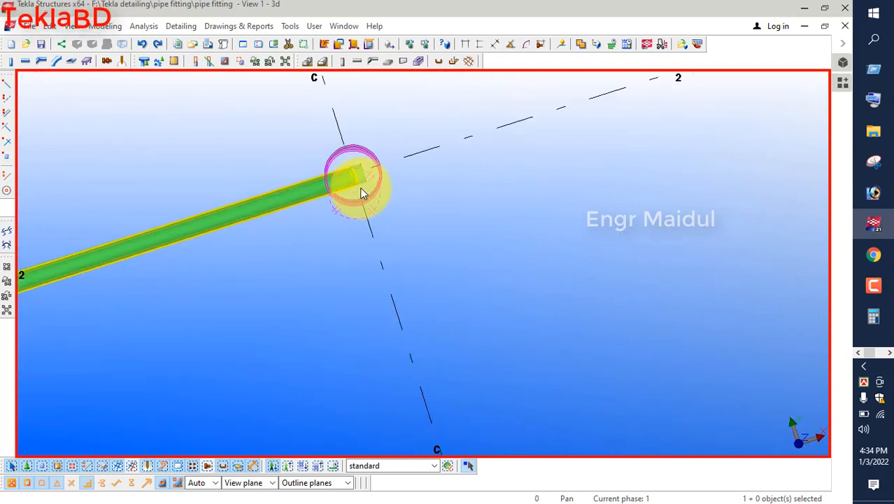
{"action": "scroll", "coordinate": [359, 191], "scroll_direction": "down", "scroll_amount": 4}
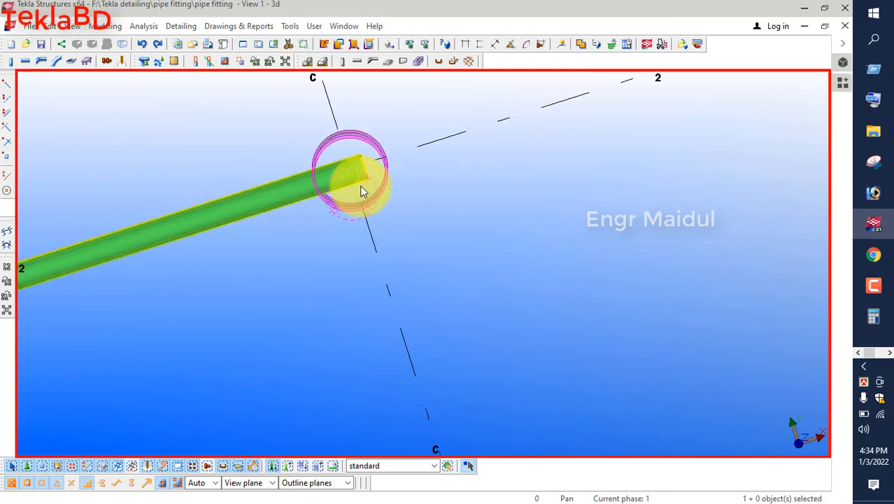
{"action": "left_click", "coordinate": [350, 198]}
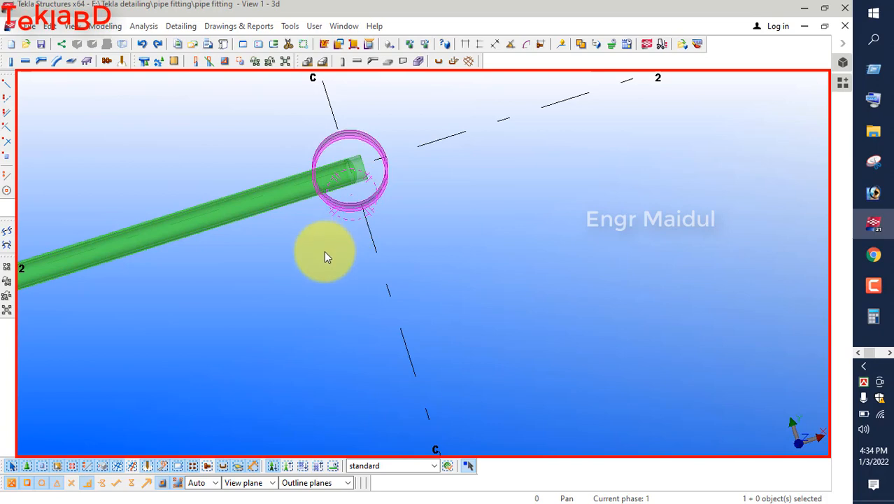
{"action": "scroll", "coordinate": [325, 252], "scroll_direction": "down", "scroll_amount": 1}
{"action": "middle_click_drag", "start_coordinate": [342, 238], "coordinate": [295, 154], "text": "ctrl"}
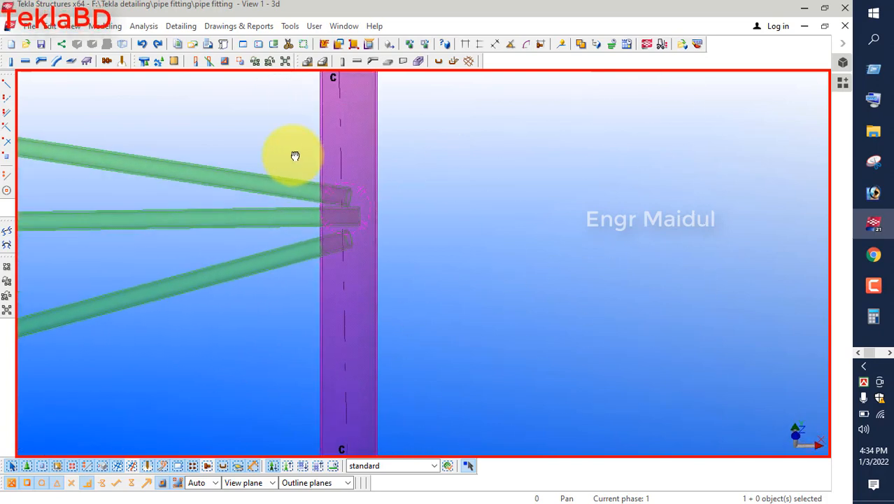
- Search the component catalog for 23, start the Round tube (23) component and close the catalog
{"action": "left_click", "coordinate": [844, 83]}
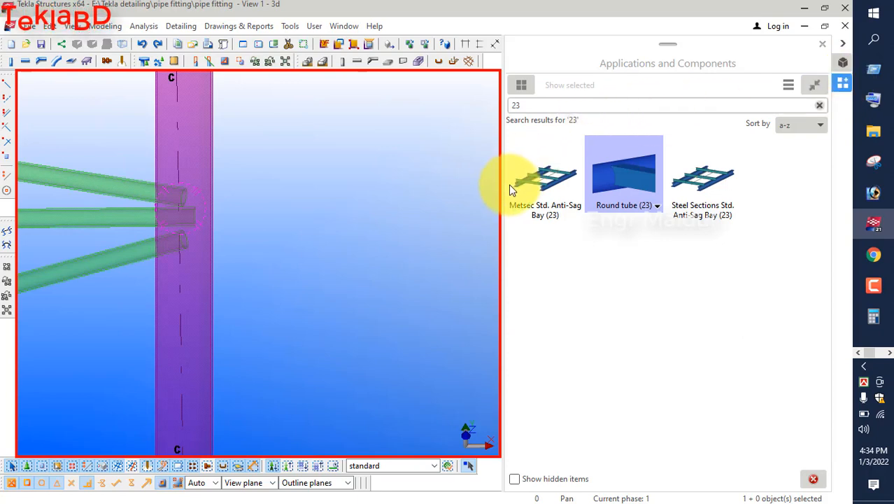
{"action": "left_click_drag", "start_coordinate": [499, 190], "coordinate": [623, 181]}
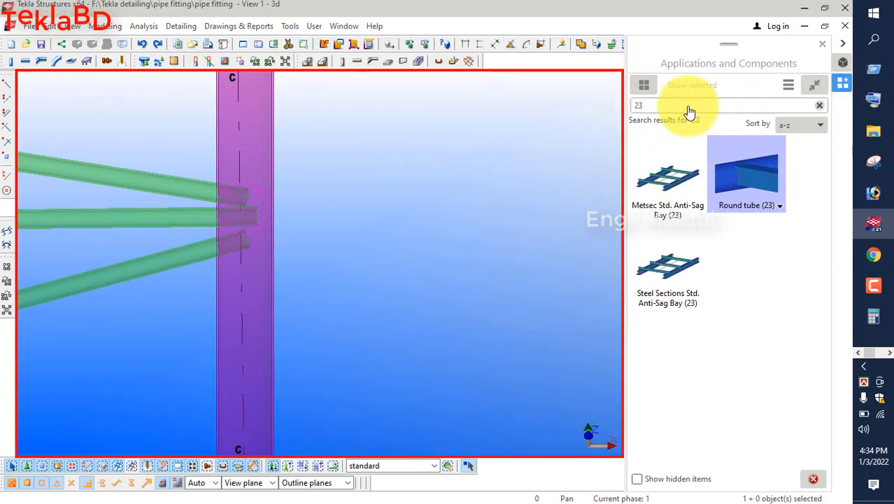
{"action": "left_click", "coordinate": [658, 107]}
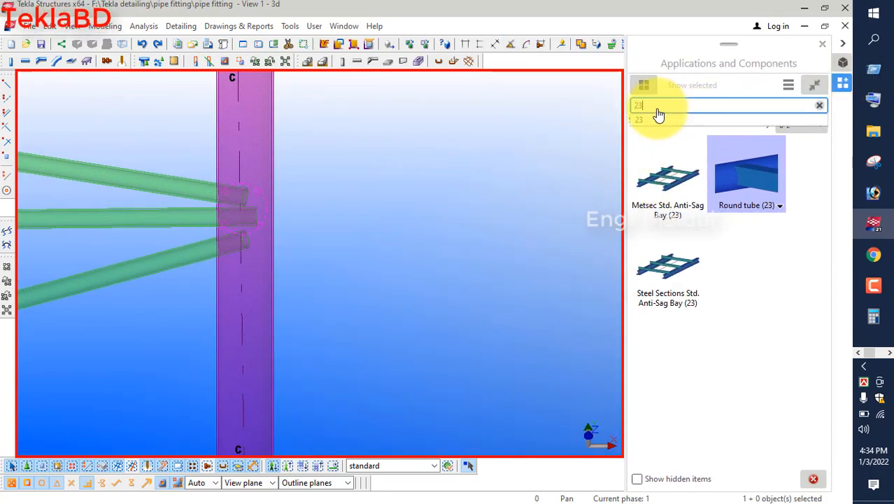
{"action": "left_click", "coordinate": [658, 118]}
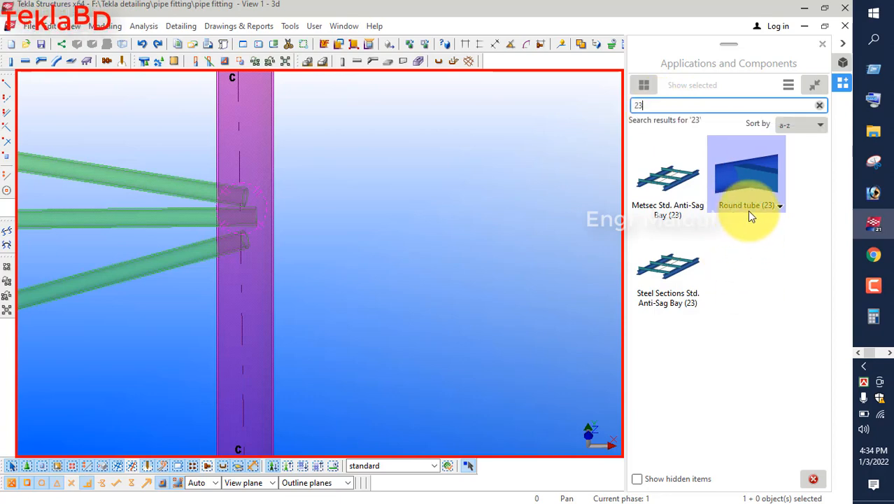
{"action": "double_click", "coordinate": [739, 168]}
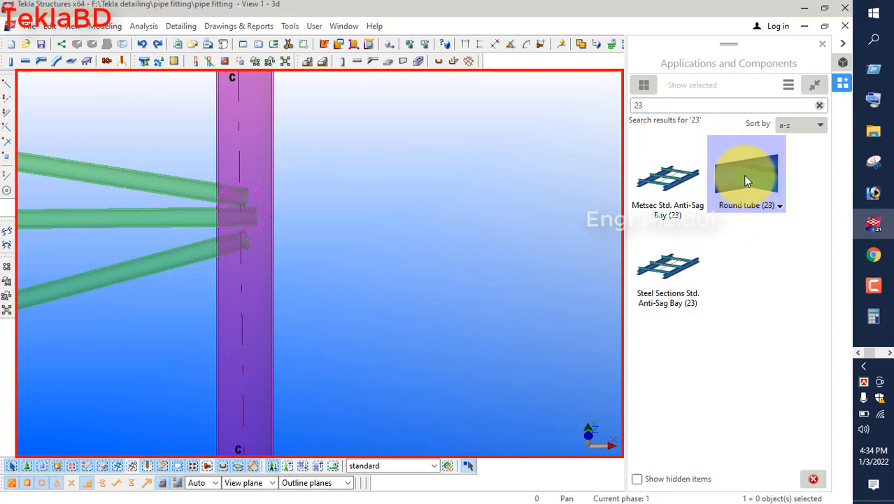
{"action": "left_click", "coordinate": [821, 45]}
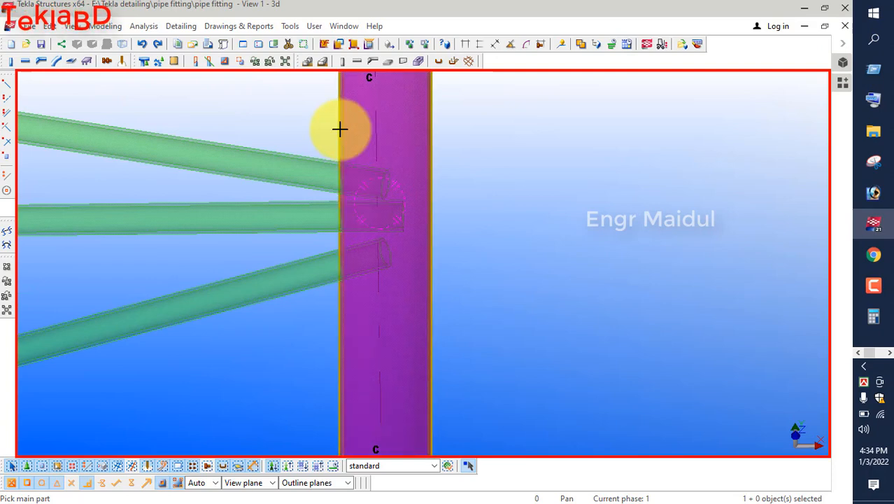
- Apply the Round tube (23) connection to the upper, middle and lower pipes with the grid C column as main part
{"action": "left_click", "coordinate": [316, 160]}
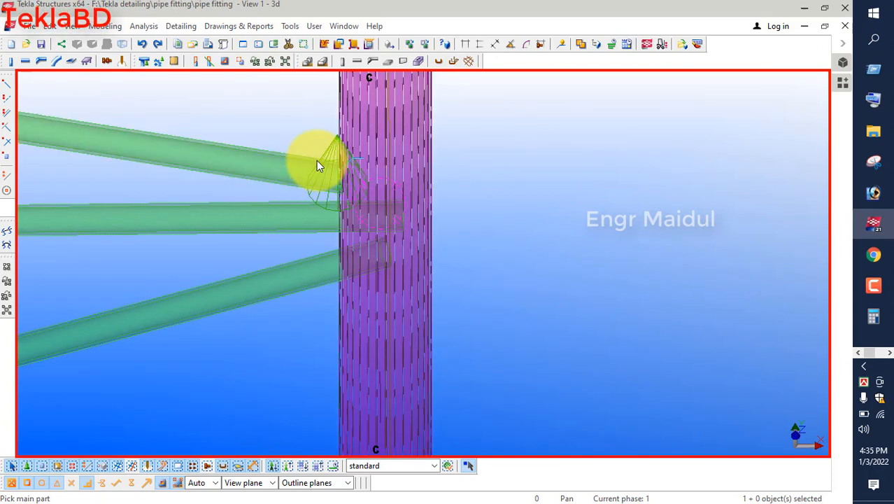
{"action": "scroll", "coordinate": [363, 189], "scroll_direction": "up", "scroll_amount": 2}
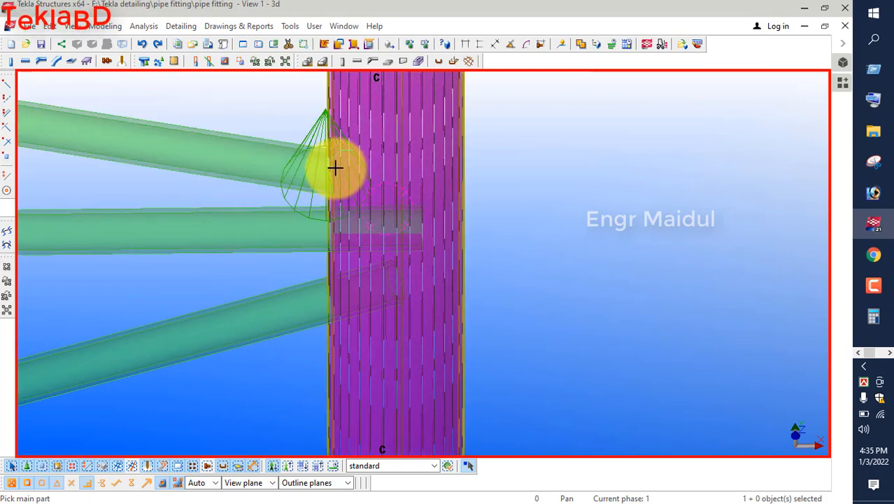
{"action": "left_click", "coordinate": [460, 235]}
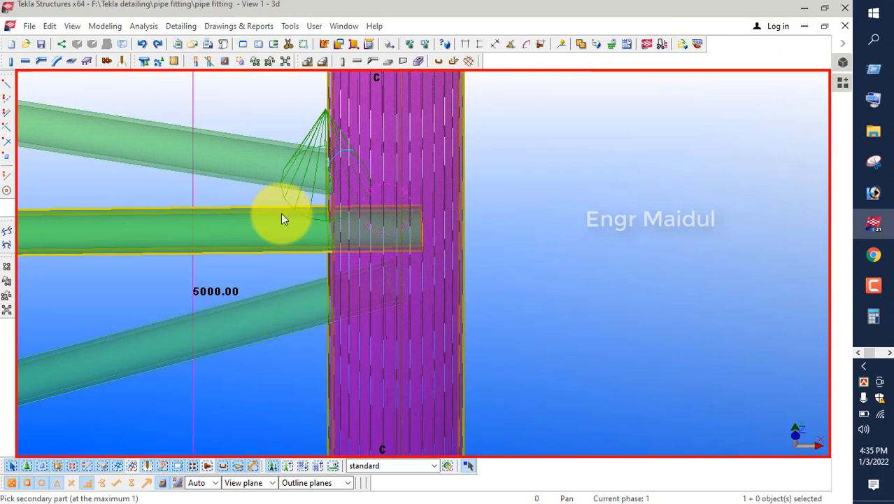
{"action": "left_click", "coordinate": [281, 215]}
{"action": "left_click", "coordinate": [396, 287]}
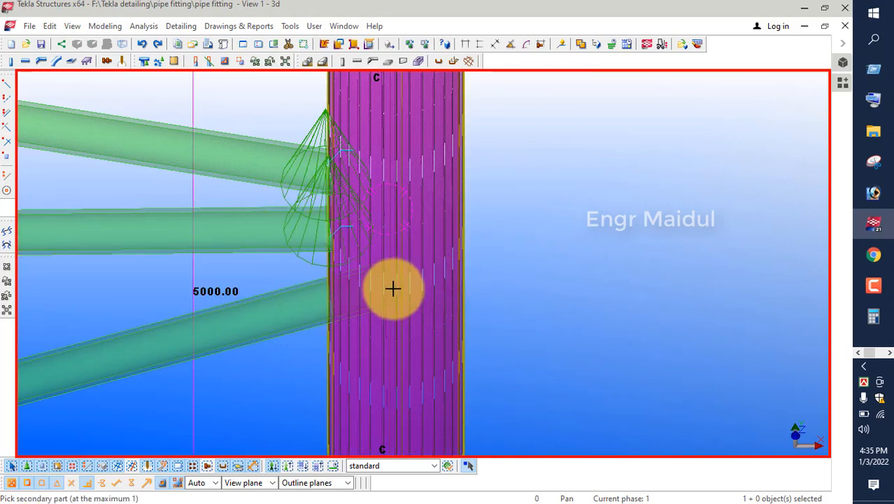
{"action": "left_click", "coordinate": [293, 288]}
{"action": "scroll", "coordinate": [296, 293], "scroll_direction": "down", "scroll_amount": 5}
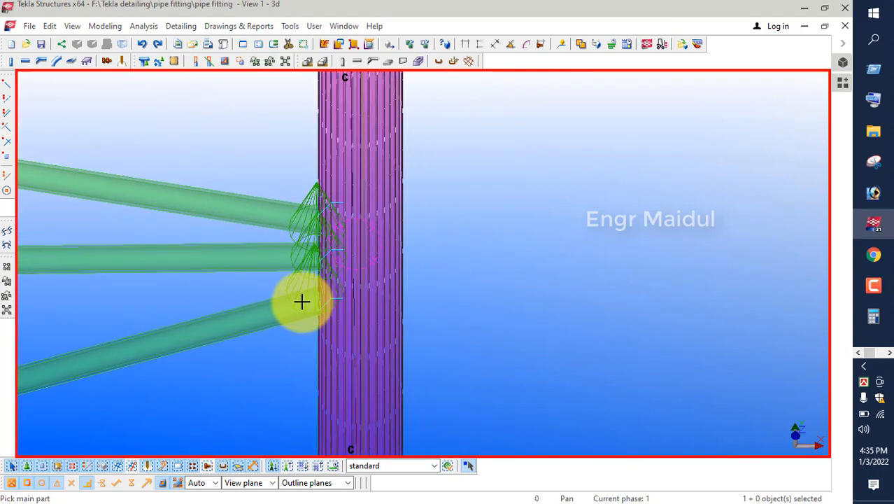
{"action": "middle_click_drag", "start_coordinate": [302, 302], "coordinate": [352, 320], "text": "ctrl"}
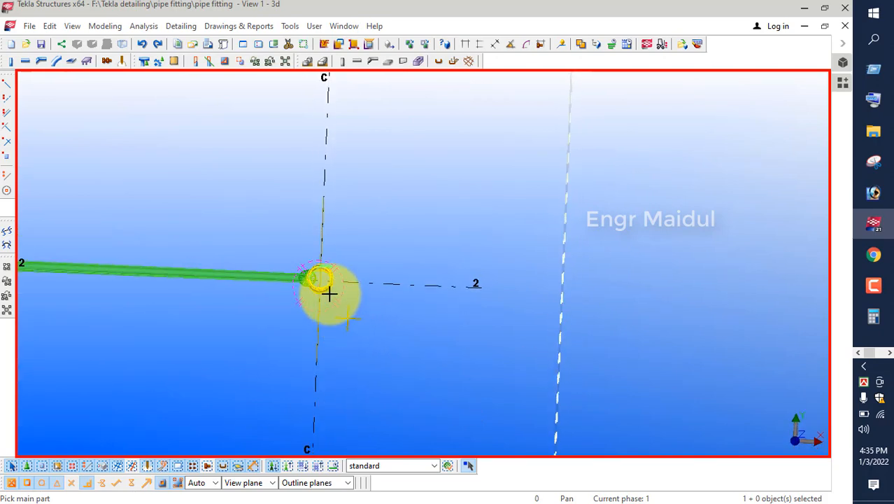
- End the Round tube (23) command and examine the three cut pipe ends at the grid C column from above and from the side
{"action": "scroll", "coordinate": [328, 294], "scroll_direction": "up", "scroll_amount": 3}
{"action": "scroll", "coordinate": [318, 282], "scroll_direction": "up", "scroll_amount": 4}
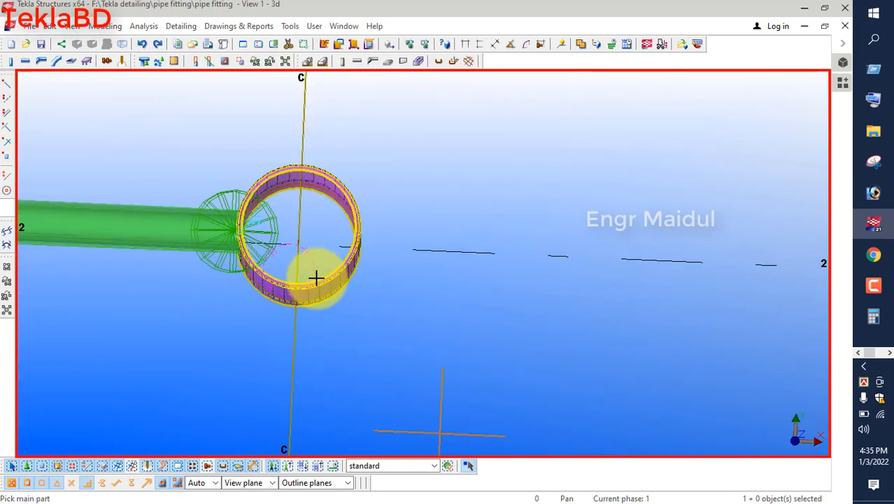
{"action": "scroll", "coordinate": [317, 277], "scroll_direction": "down", "scroll_amount": 1}
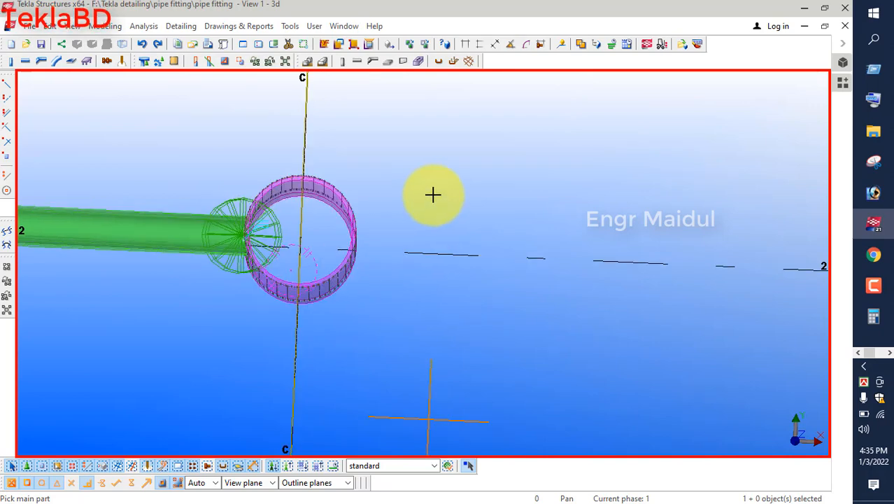
{"action": "right_click", "coordinate": [429, 158]}
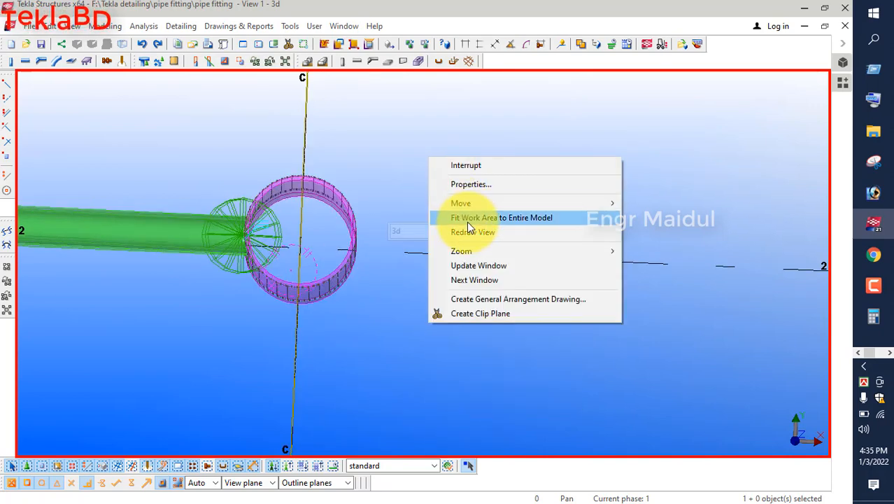
{"action": "left_click", "coordinate": [469, 229]}
{"action": "middle_click_drag", "start_coordinate": [452, 224], "coordinate": [320, 237], "text": "ctrl"}
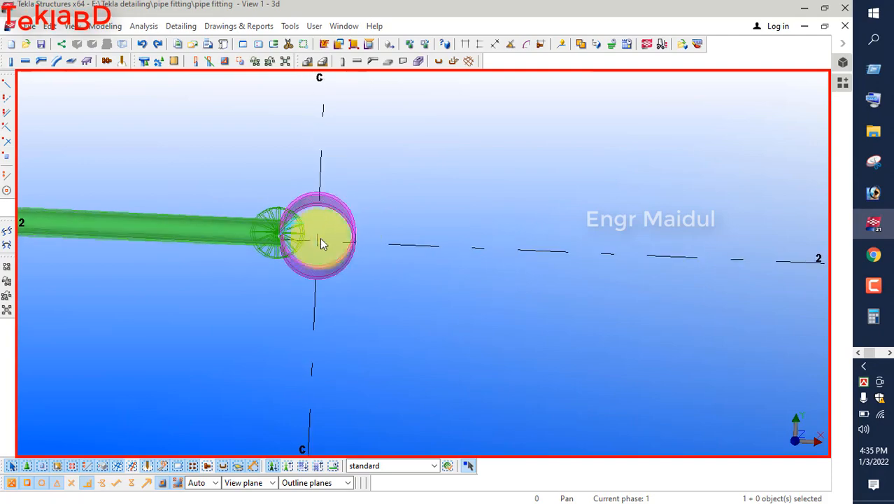
{"action": "scroll", "coordinate": [305, 238], "scroll_direction": "up", "scroll_amount": 6}
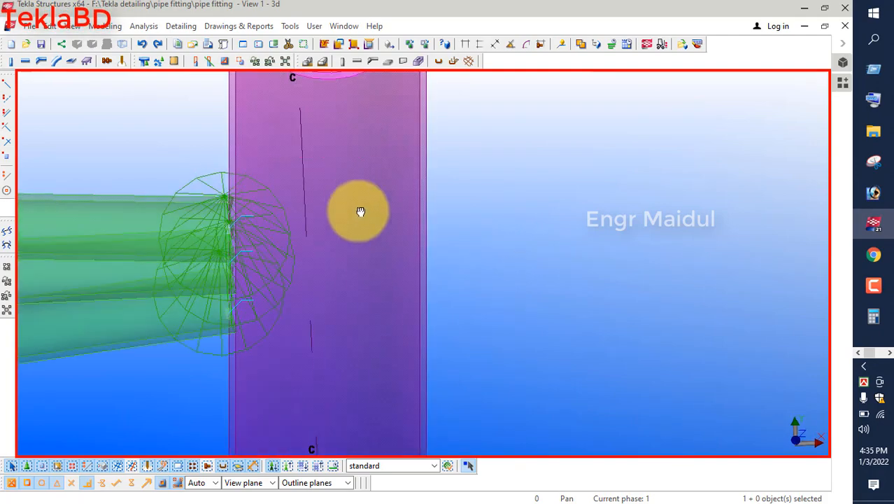
{"action": "middle_click_drag", "start_coordinate": [361, 211], "coordinate": [366, 239], "text": "ctrl"}
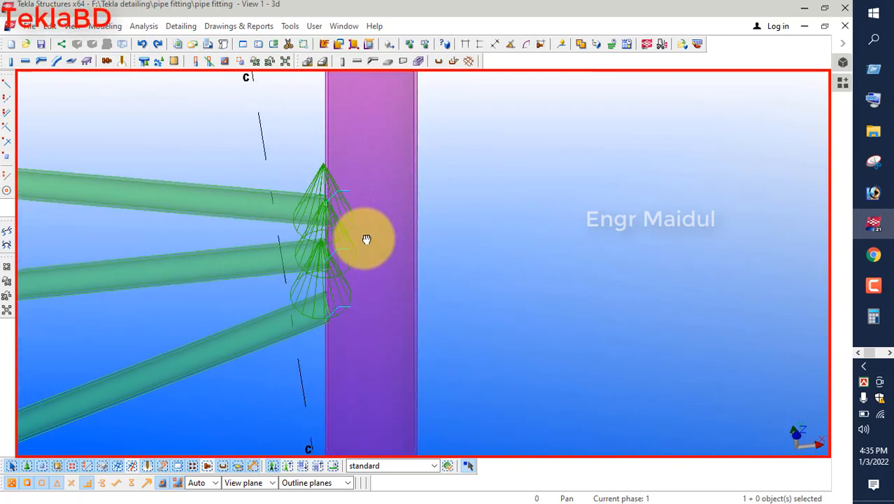
{"action": "scroll", "coordinate": [333, 208], "scroll_direction": "up", "scroll_amount": 6}
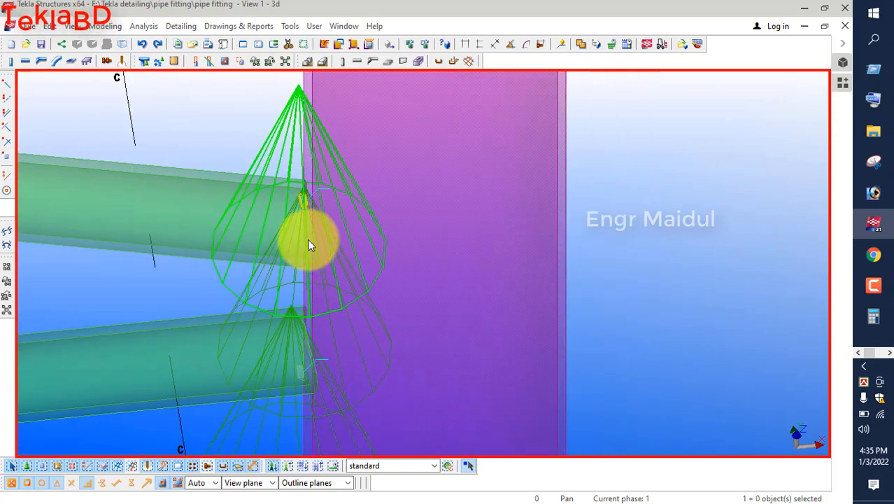
{"action": "scroll", "coordinate": [302, 200], "scroll_direction": "up", "scroll_amount": 4}
{"action": "scroll", "coordinate": [322, 244], "scroll_direction": "down", "scroll_amount": 7}
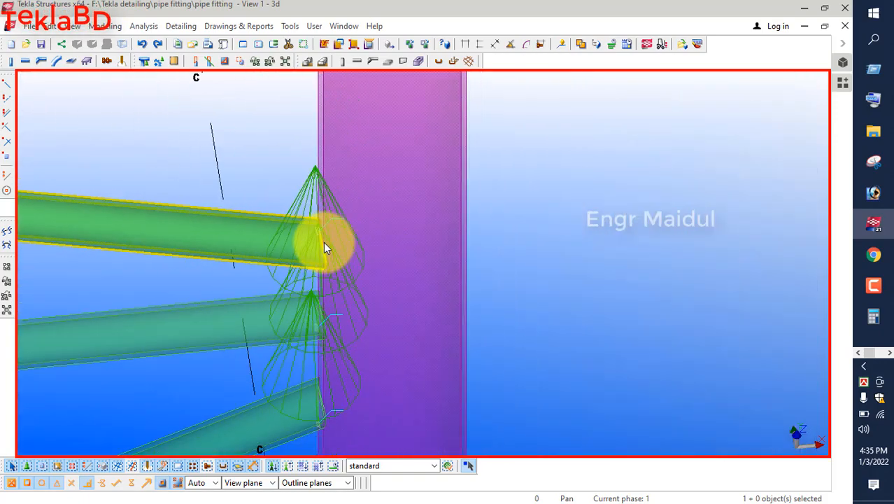
- Display the parts as solid again and inspect the fitted pipe ends against the grid C column from both sides
{"action": "left_click", "coordinate": [324, 247]}
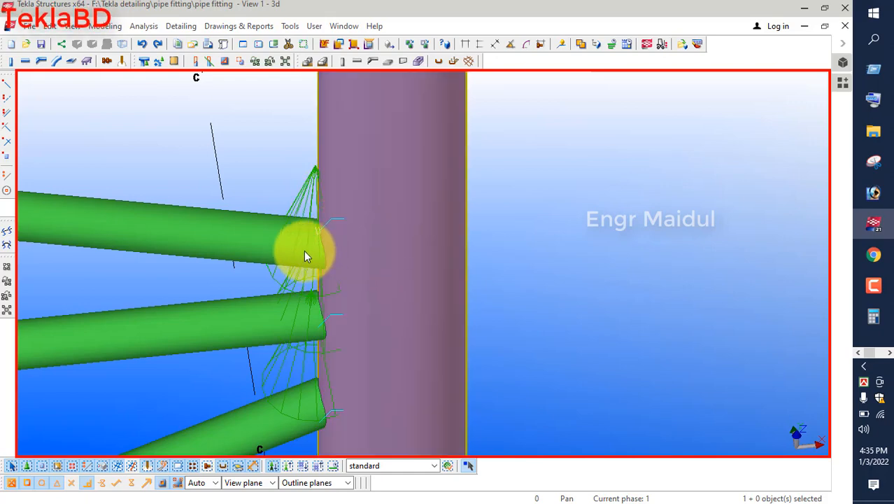
{"action": "left_click", "coordinate": [219, 223]}
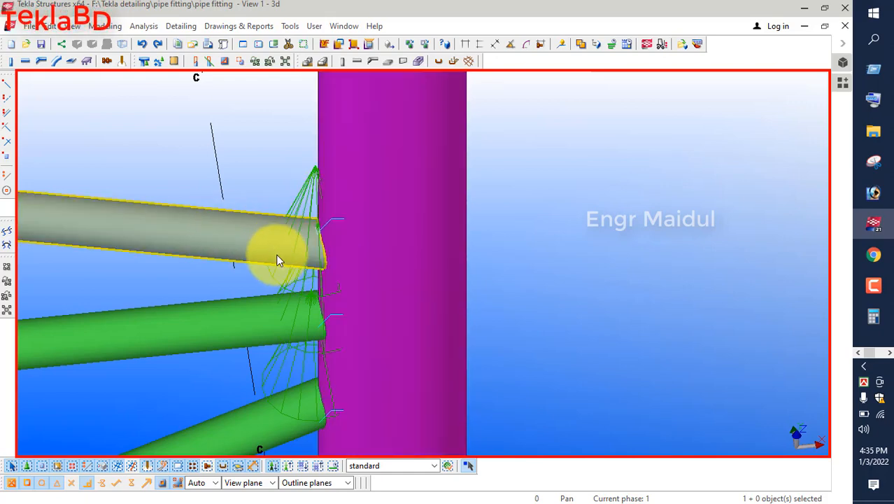
{"action": "left_click", "coordinate": [318, 279]}
{"action": "middle_click_drag", "start_coordinate": [318, 279], "coordinate": [476, 391], "text": "ctrl"}
{"action": "left_click", "coordinate": [400, 330]}
{"action": "scroll", "coordinate": [475, 394], "scroll_direction": "up", "scroll_amount": 2}
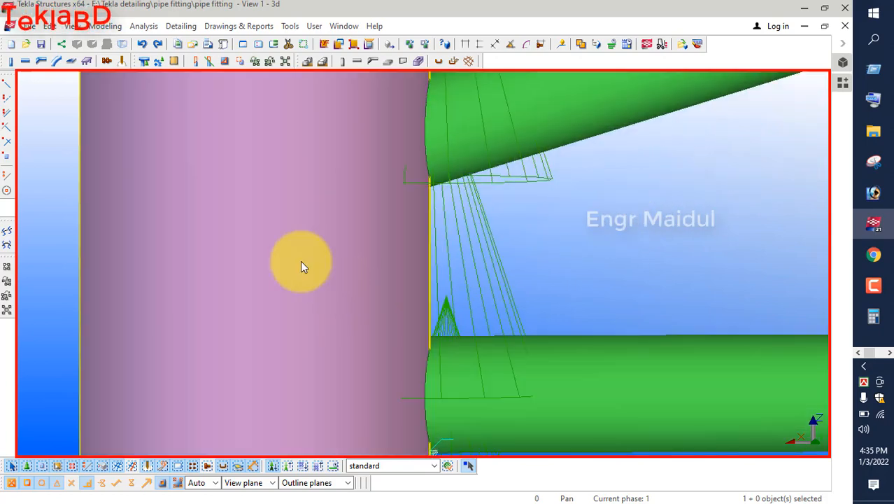
{"action": "scroll", "coordinate": [296, 278], "scroll_direction": "down", "scroll_amount": 7}
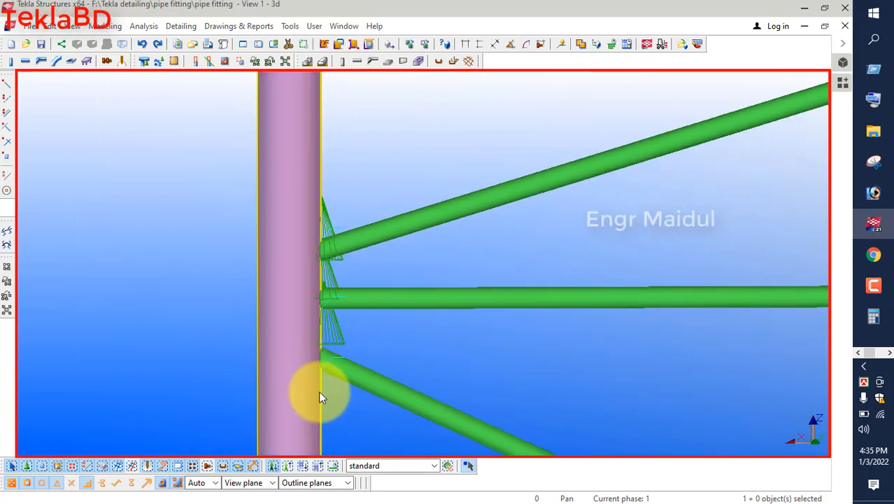
{"action": "scroll", "coordinate": [320, 389], "scroll_direction": "up", "scroll_amount": 4}
{"action": "middle_click_drag", "start_coordinate": [346, 305], "coordinate": [266, 244], "text": "ctrl"}
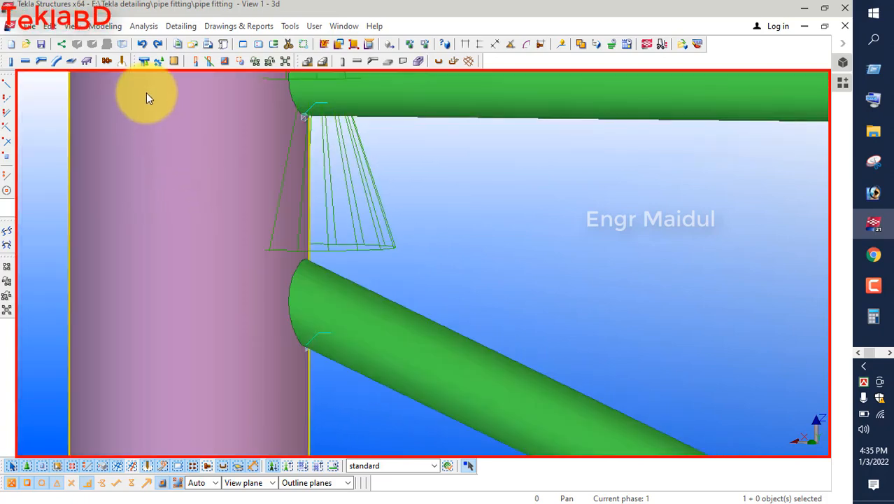
- Weld the lower and middle pipes to the grid C column with all-around fillet welds of size 6
{"action": "left_click", "coordinate": [124, 60]}
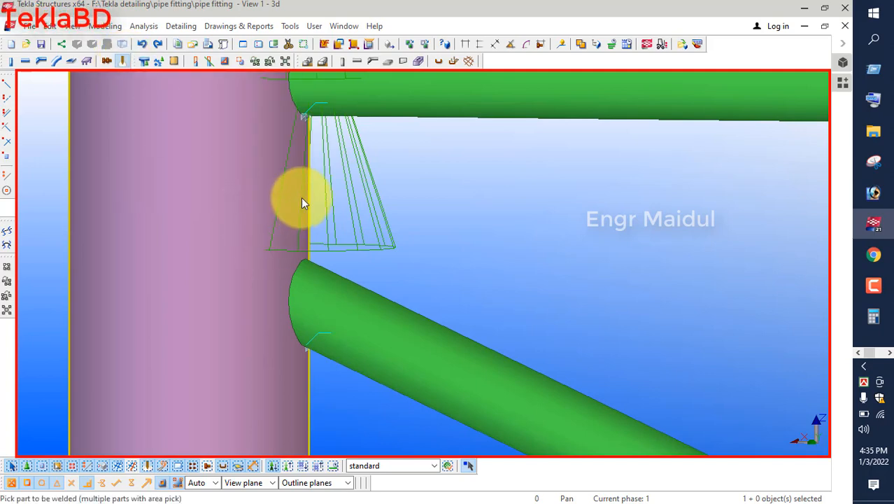
{"action": "left_click", "coordinate": [333, 278]}
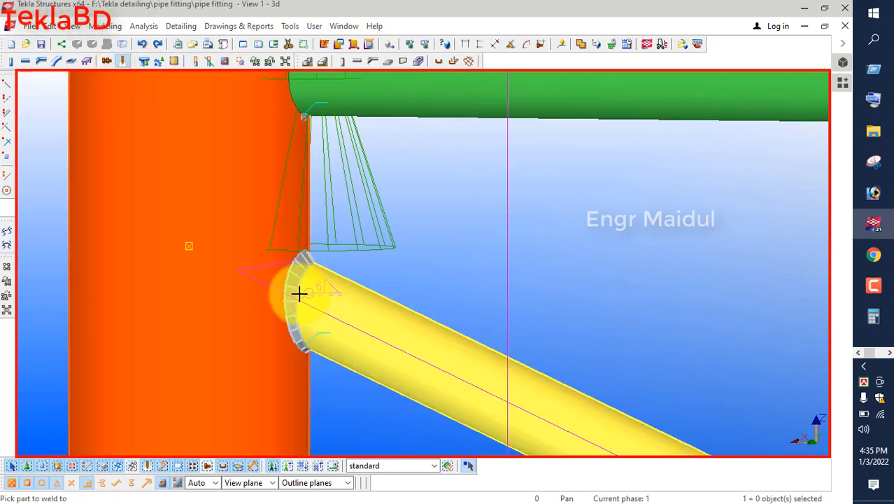
{"action": "scroll", "coordinate": [226, 331], "scroll_direction": "down", "scroll_amount": 1}
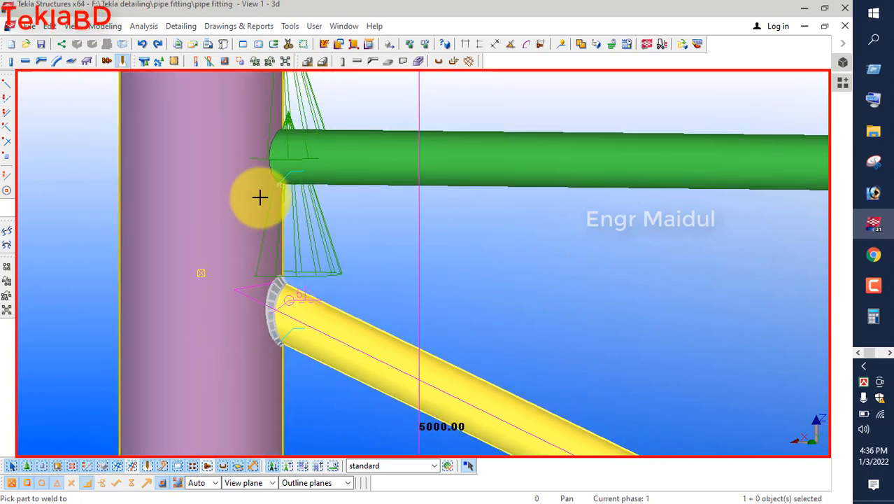
{"action": "left_click", "coordinate": [258, 155]}
{"action": "left_click", "coordinate": [283, 156]}
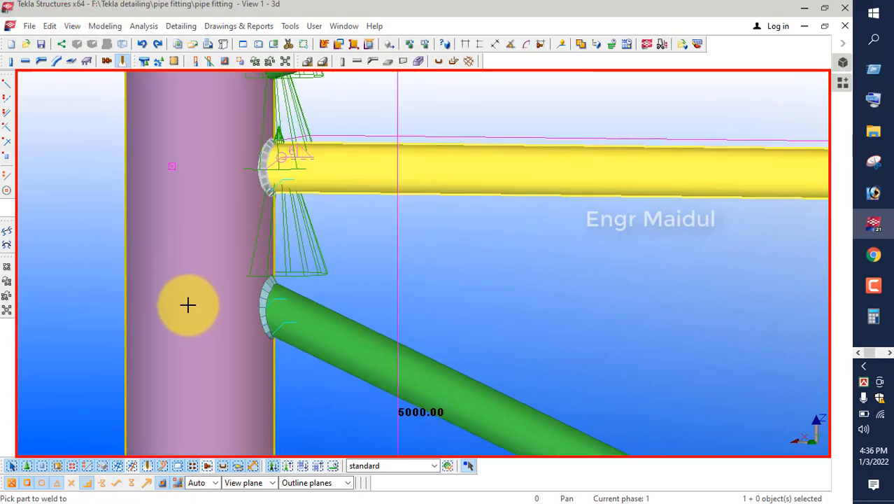
- Weld the upper pipe to the grid C column with the same size 6 all-around fillet weld and end the Weld command
{"action": "scroll", "coordinate": [188, 299], "scroll_direction": "down", "scroll_amount": 1}
{"action": "scroll", "coordinate": [205, 164], "scroll_direction": "up", "scroll_amount": 1}
{"action": "scroll", "coordinate": [205, 165], "scroll_direction": "up", "scroll_amount": 2}
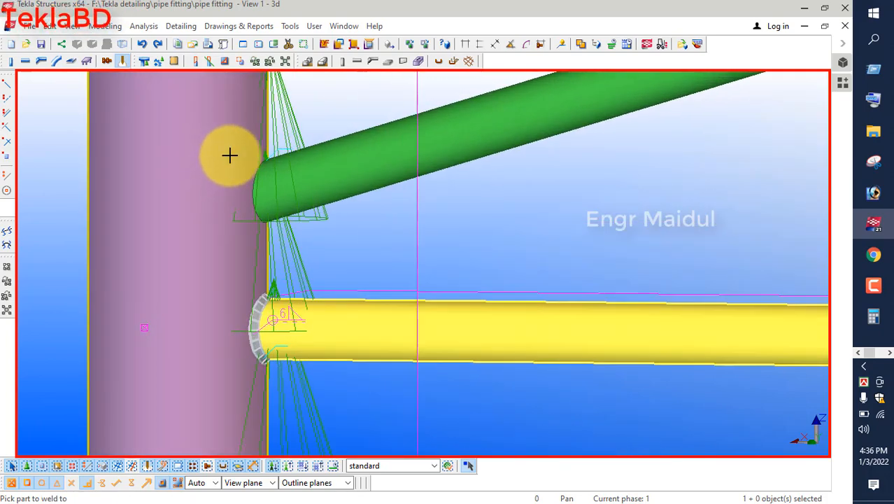
{"action": "left_click", "coordinate": [231, 155]}
{"action": "left_click", "coordinate": [306, 176]}
{"action": "scroll", "coordinate": [202, 225], "scroll_direction": "down", "scroll_amount": 3}
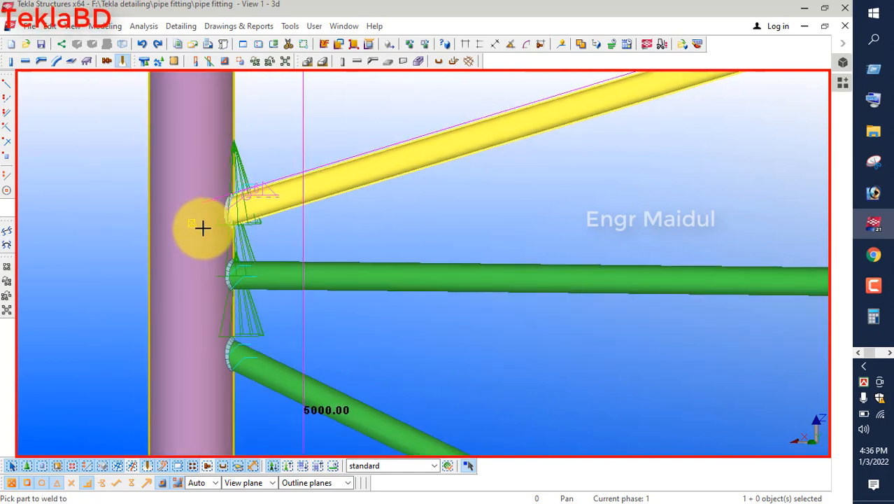
{"action": "right_click", "coordinate": [299, 140]}
{"action": "left_click", "coordinate": [299, 141]}
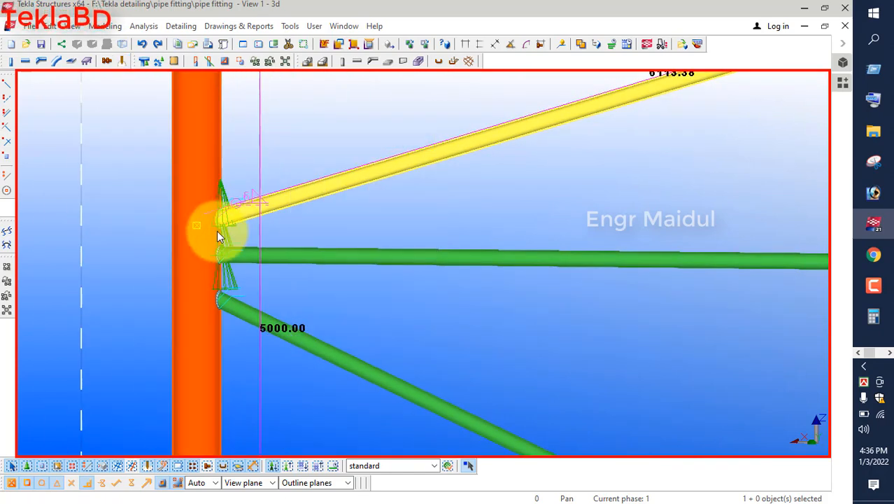
{"action": "scroll", "coordinate": [217, 231], "scroll_direction": "up", "scroll_amount": 4}
{"action": "left_click", "coordinate": [420, 217]}
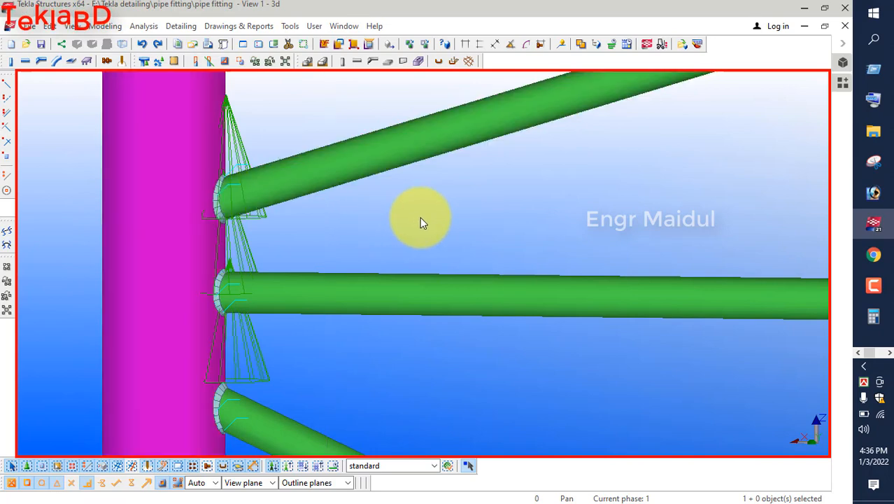
- Set the representation of welds to Exact in the 3D view's display settings and apply the view properties
{"action": "double_click", "coordinate": [508, 195]}
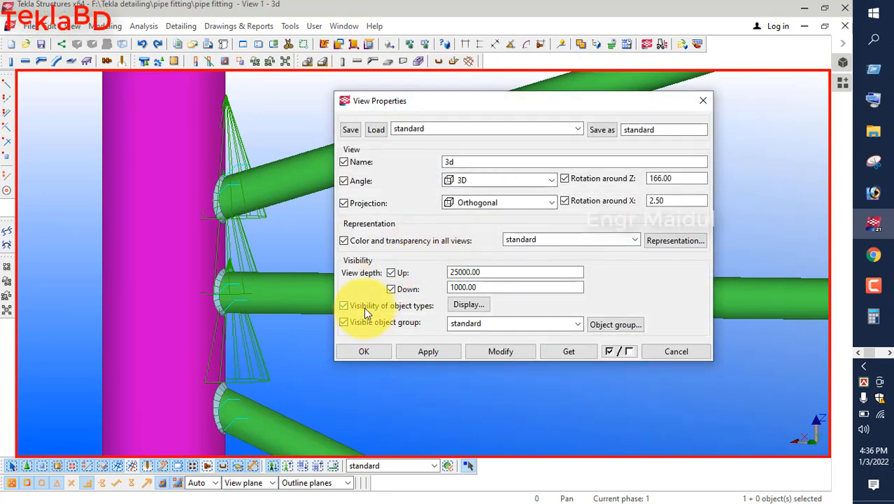
{"action": "left_click", "coordinate": [468, 304]}
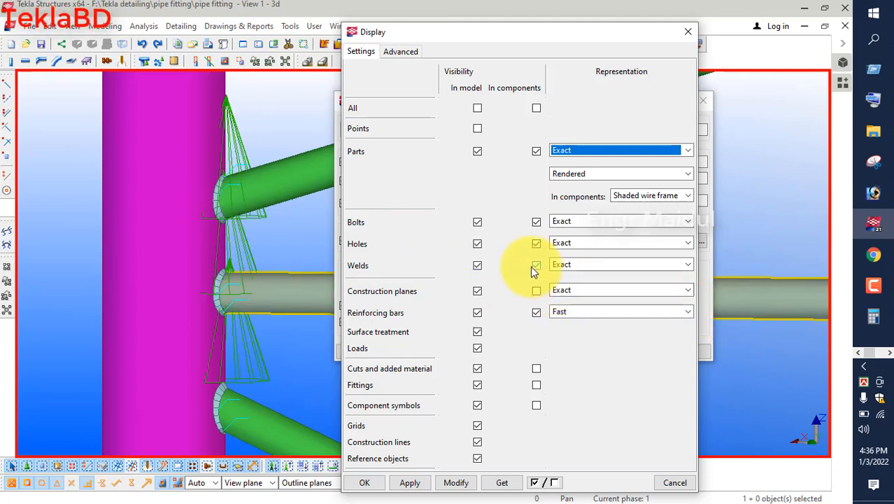
{"action": "left_click", "coordinate": [587, 266]}
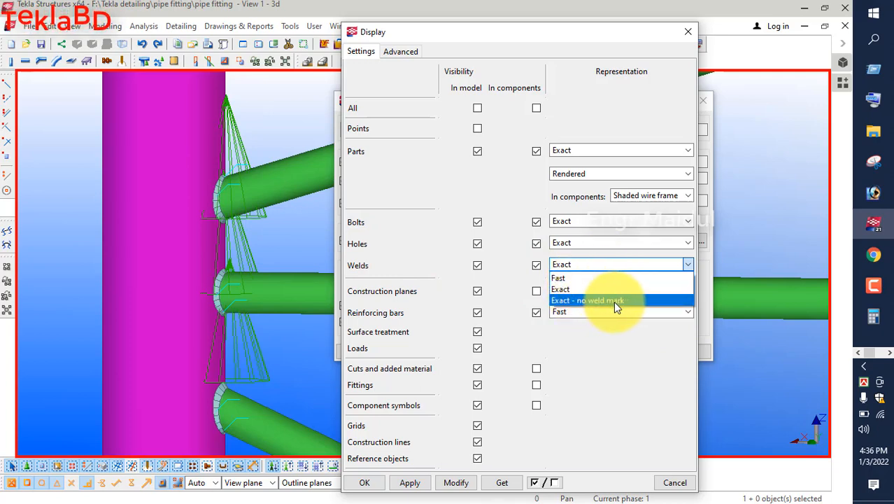
{"action": "left_click", "coordinate": [597, 289]}
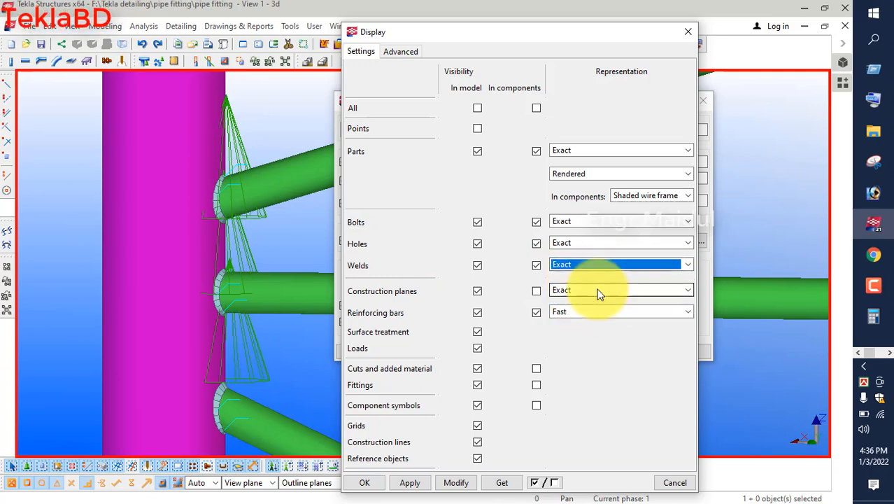
{"action": "left_click", "coordinate": [447, 484]}
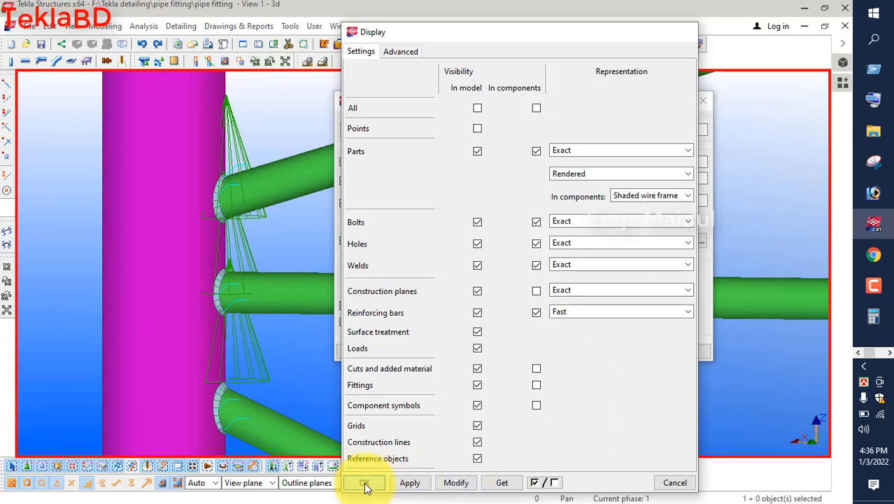
{"action": "left_click", "coordinate": [364, 483]}
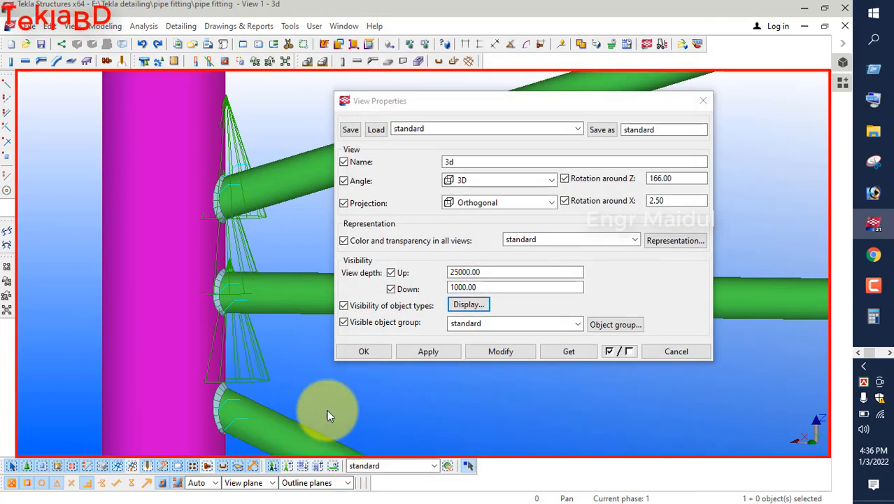
{"action": "left_click", "coordinate": [500, 356]}
{"action": "left_click", "coordinate": [364, 351]}
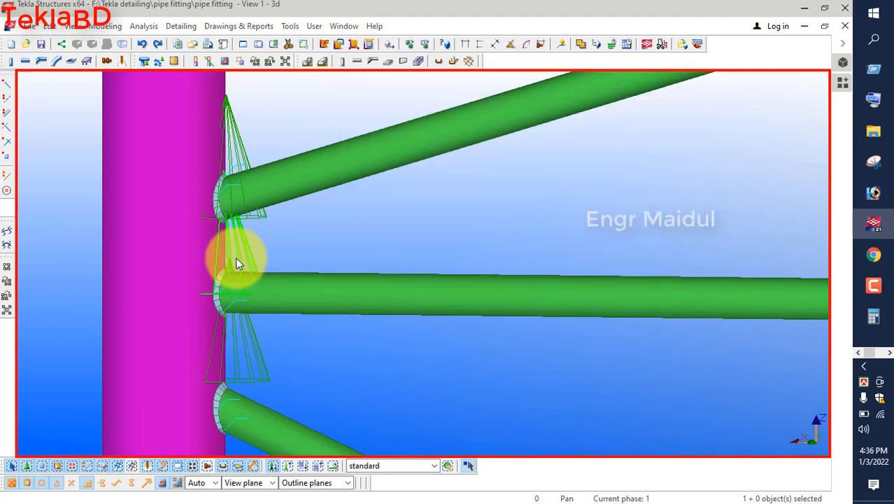
{"action": "scroll", "coordinate": [235, 258], "scroll_direction": "down", "scroll_amount": 6}
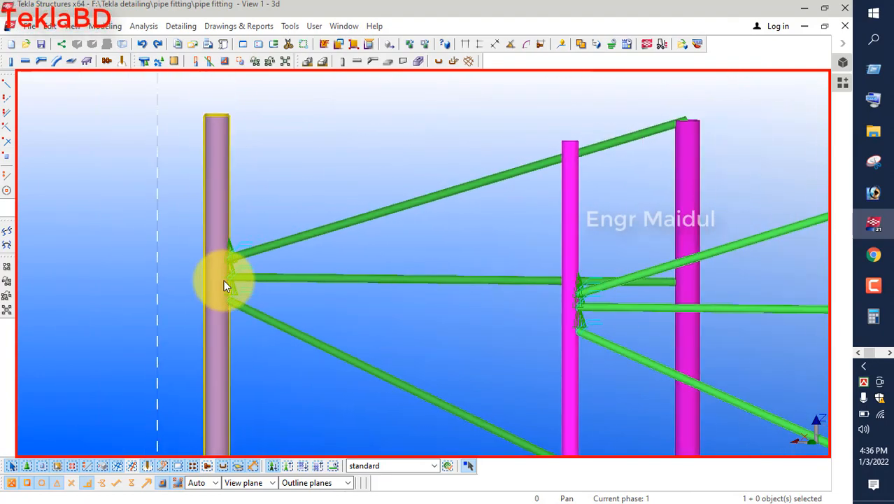
{"action": "scroll", "coordinate": [224, 281], "scroll_direction": "down", "scroll_amount": 1}
{"action": "middle_click_drag", "start_coordinate": [315, 326], "coordinate": [296, 278], "text": "ctrl"}
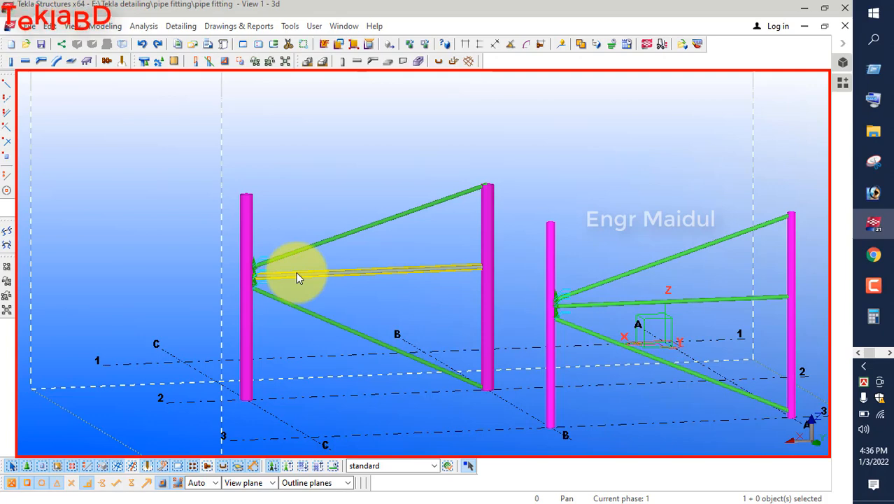